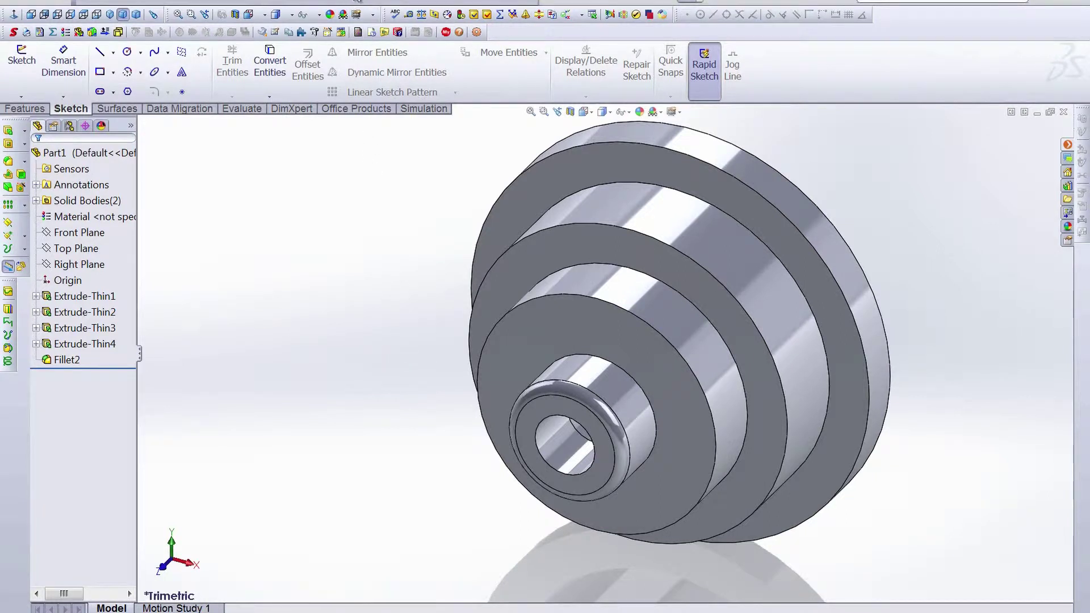
# Open the Toolbox menu to list design tools such as grooves, cams and bearing calculators
pyautogui.click(359, 2)
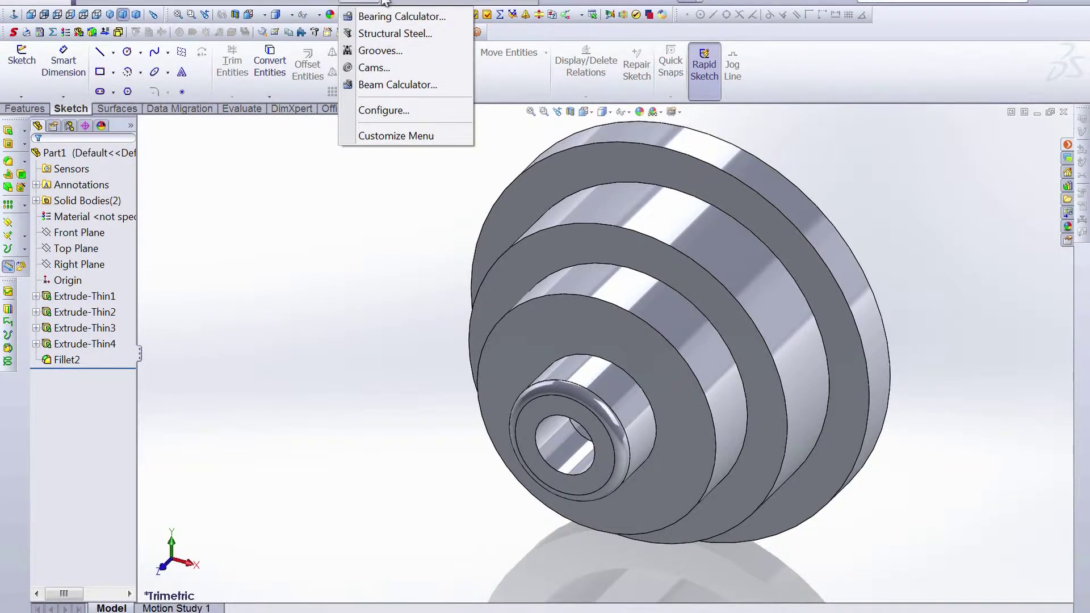
# Enable the Toolbox add-in and open the Grooves generator on AS 568 O-ring grooves
pyautogui.moveTo(397, 4)
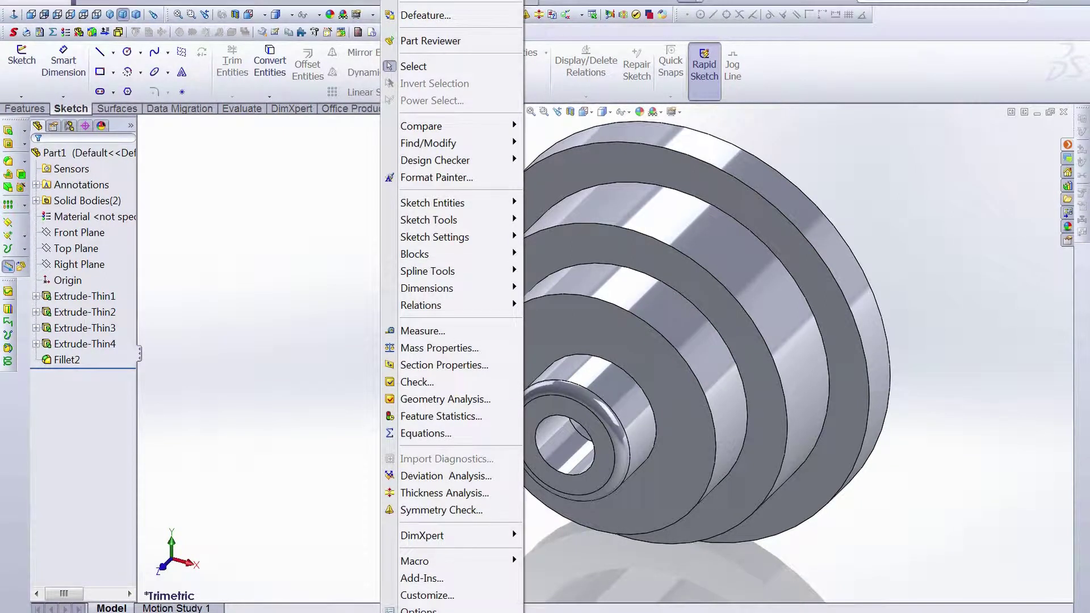
pyautogui.click(422, 578)
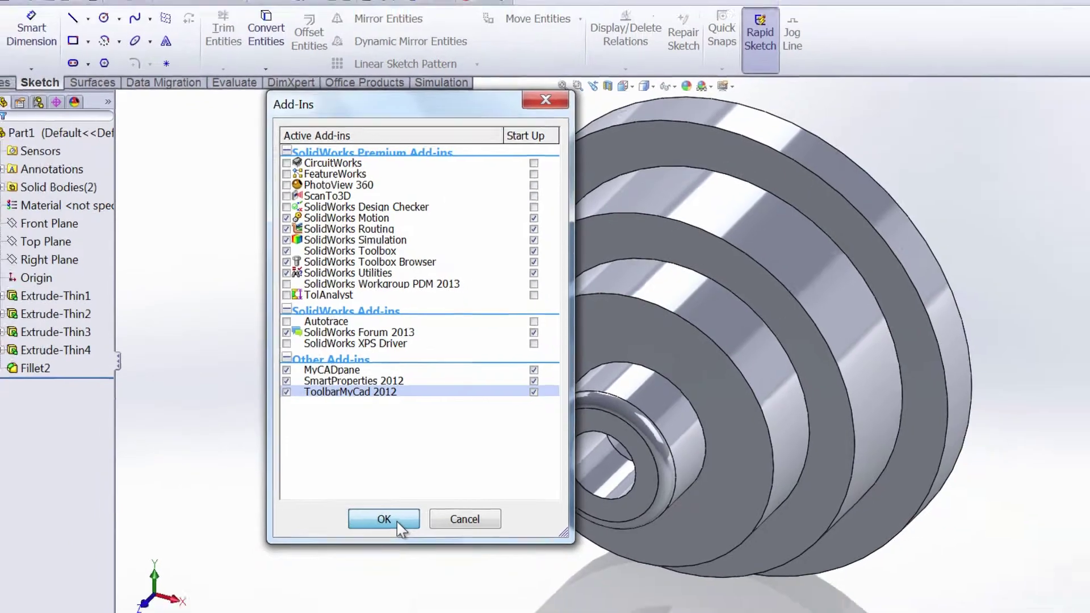
pyautogui.click(384, 521)
pyautogui.click(359, 3)
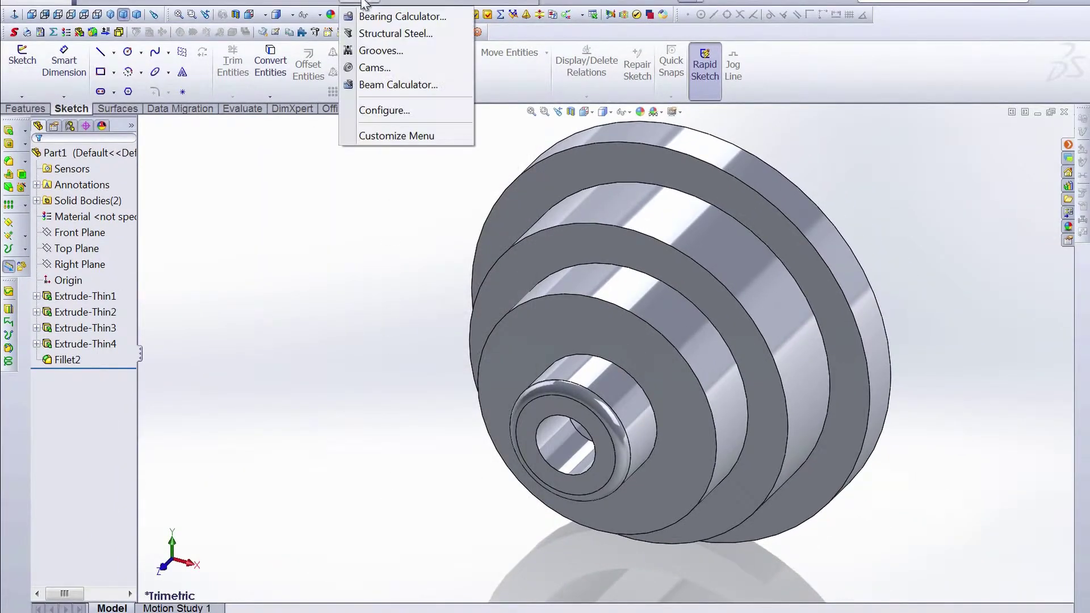
pyautogui.click(379, 51)
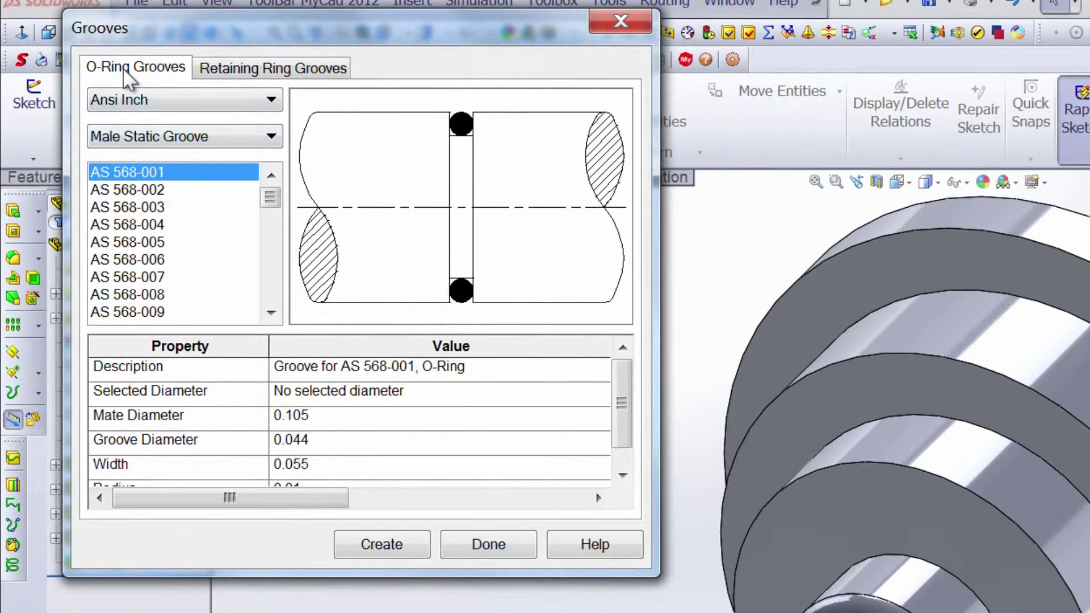
# Switch Grooves to Retaining Ring Grooves with standard Ansi Metric and type Basic Internal - 3BM1
pyautogui.click(240, 70)
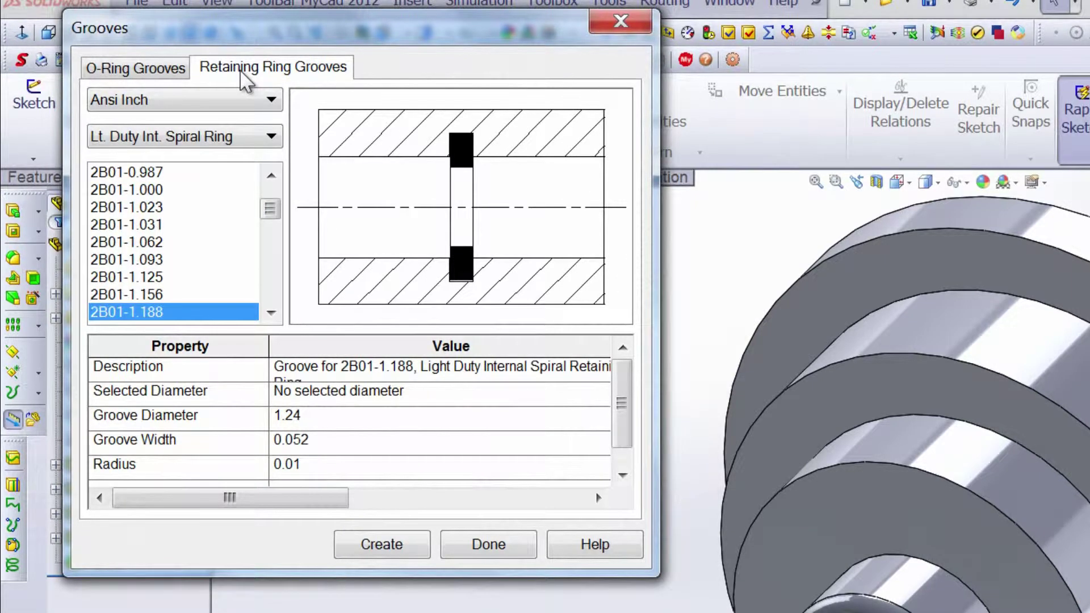
pyautogui.click(215, 99)
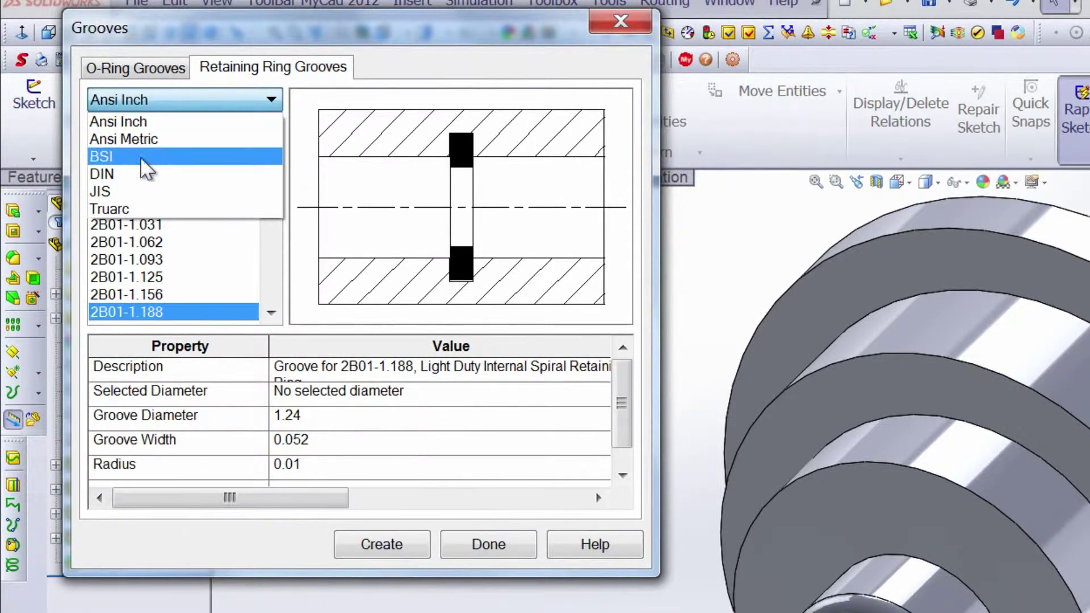
pyautogui.click(160, 156)
pyautogui.click(151, 172)
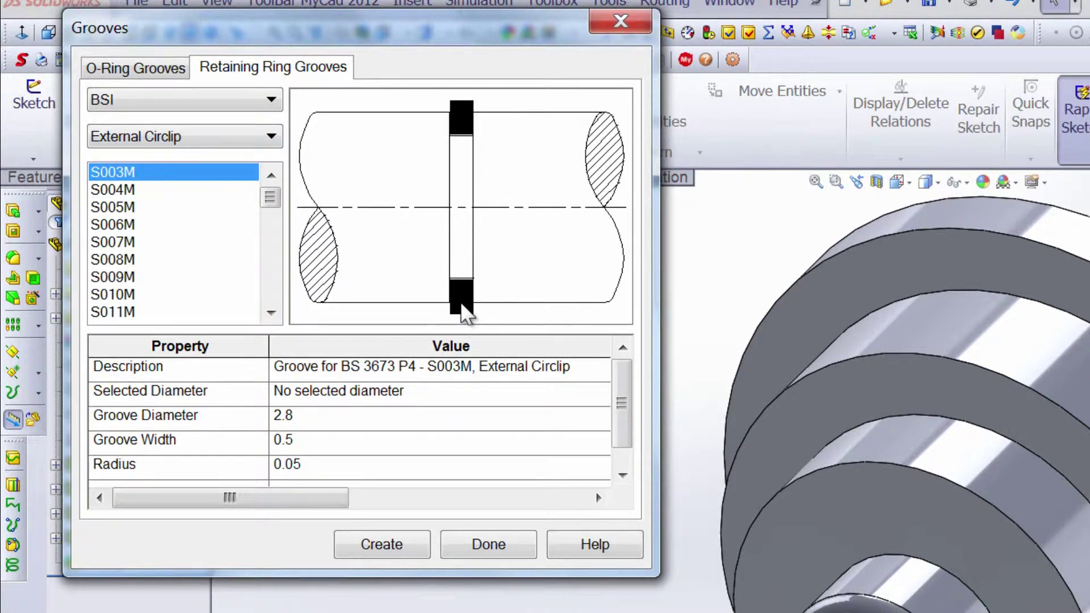
pyautogui.click(241, 102)
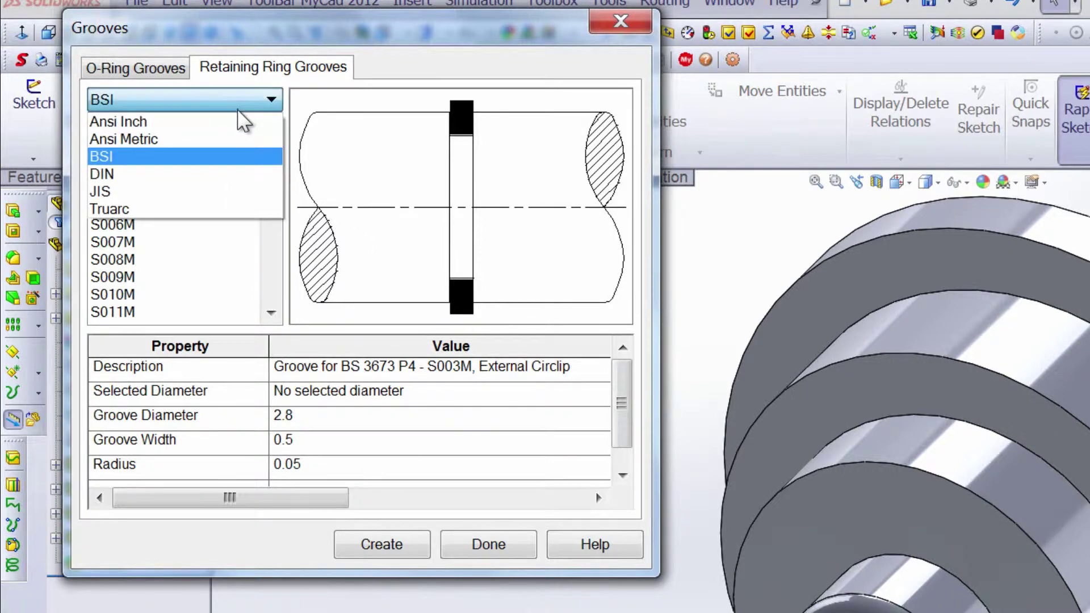
pyautogui.click(197, 140)
pyautogui.click(198, 142)
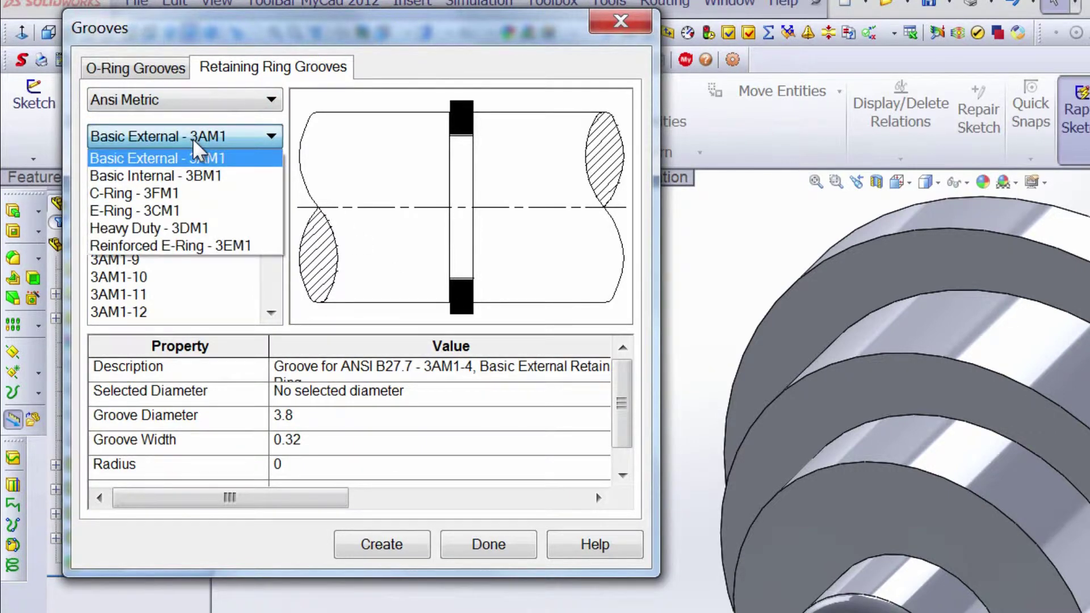
pyautogui.click(197, 176)
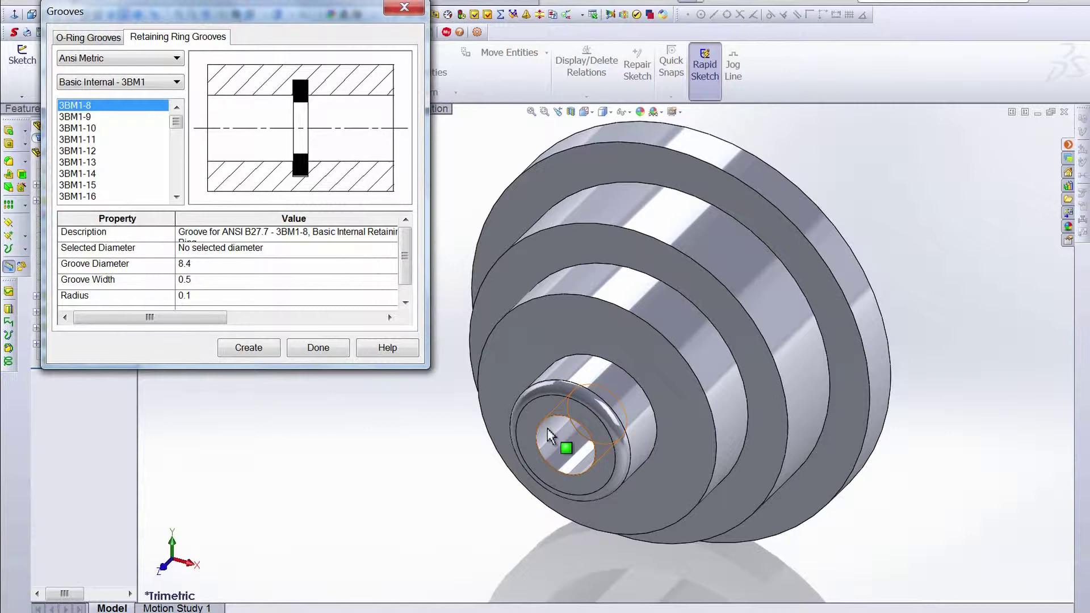
# Cut a 3BM1-30 groove (diameter 31.9, width 1.4, radius 0.2) into the 30 mm bore
pyautogui.click(547, 428)
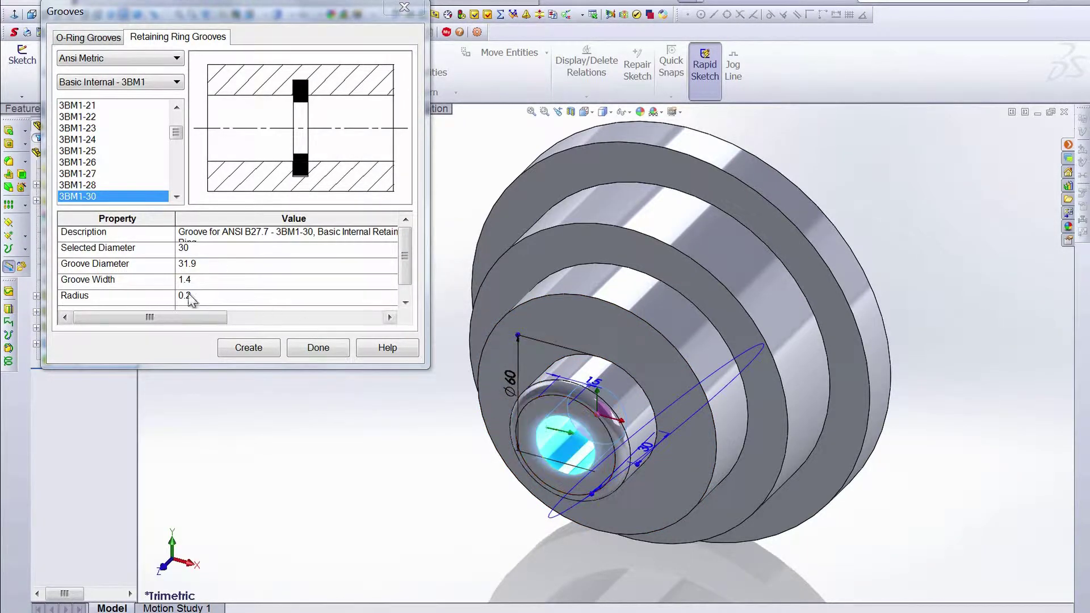
pyautogui.moveTo(405, 264); pyautogui.dragTo(404, 277)
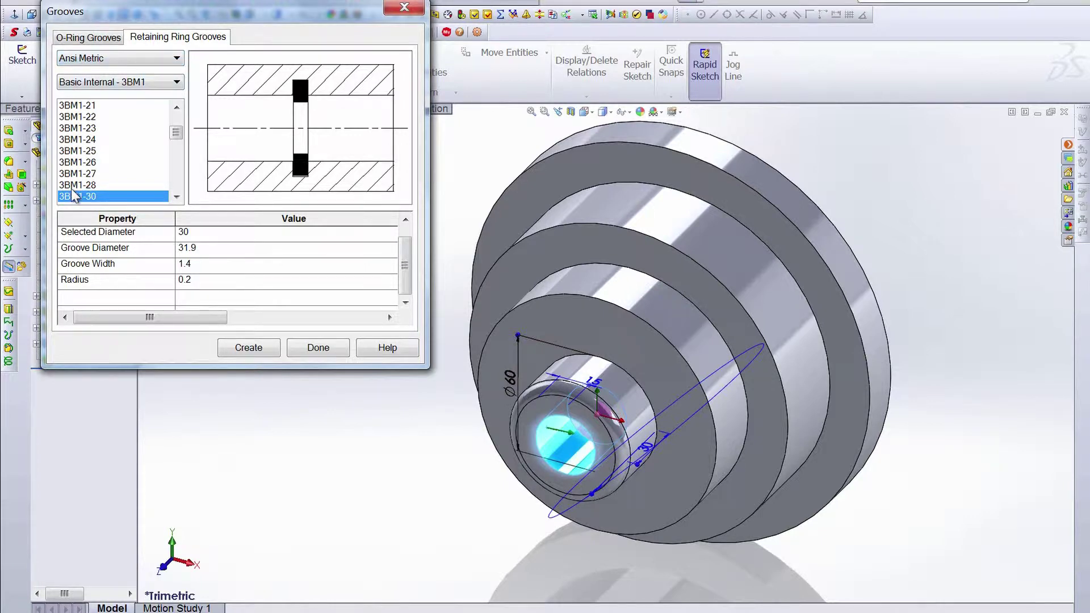
pyautogui.click(571, 449)
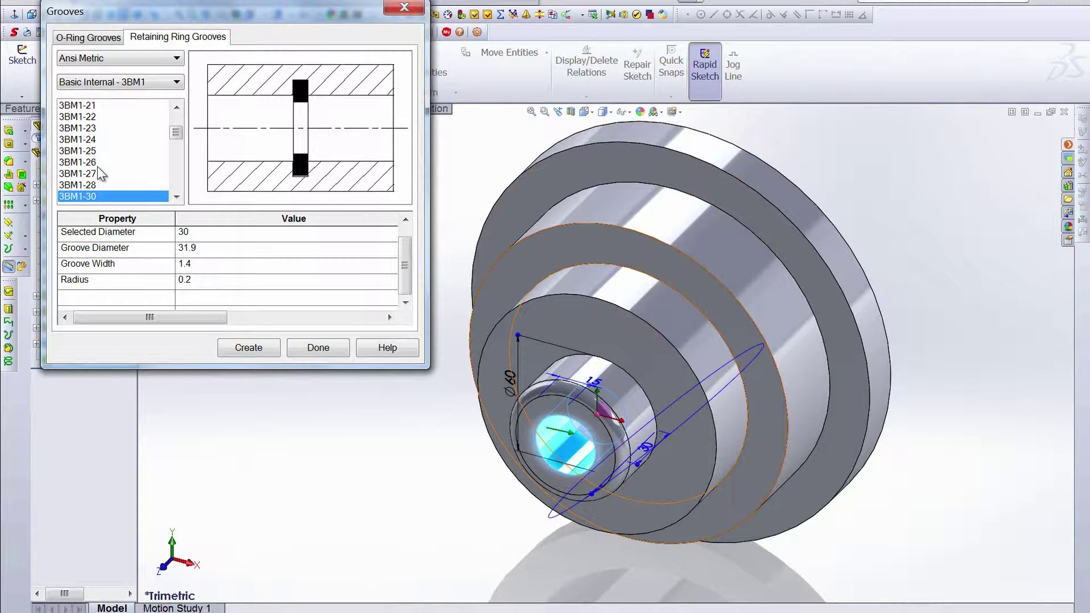
pyautogui.click(246, 353)
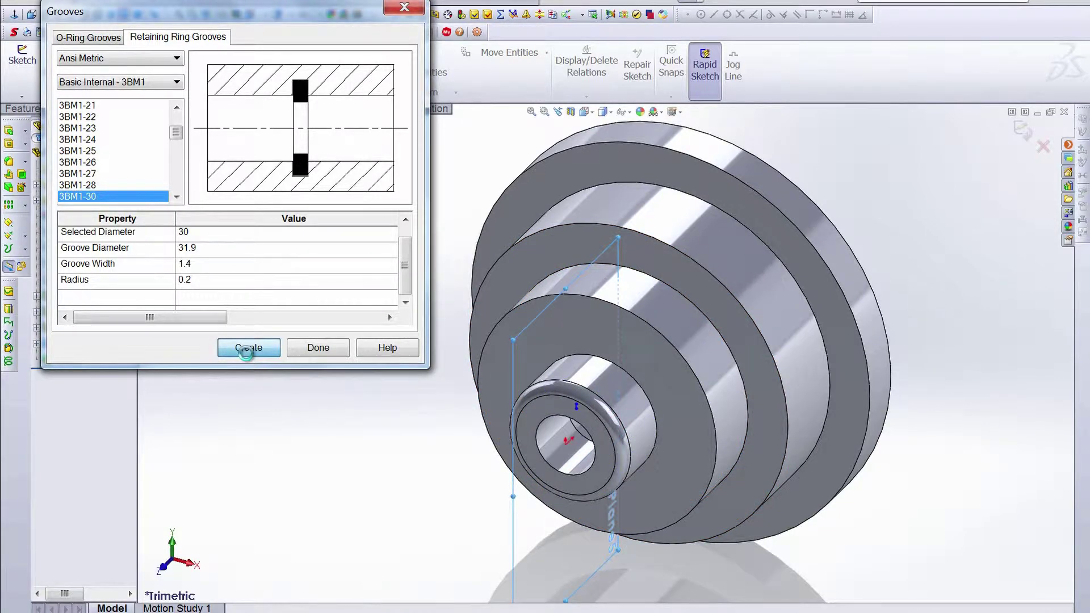
# Close the Grooves generator and switch to the Left standard view
pyautogui.scroll(-2, 558, 447)
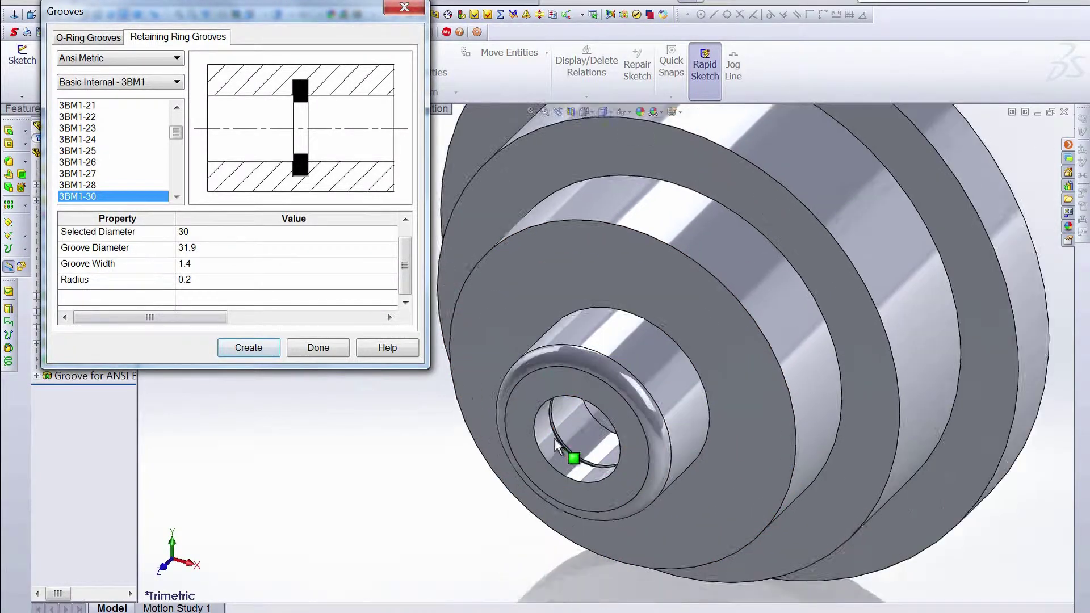
pyautogui.scroll(-3, 557, 446)
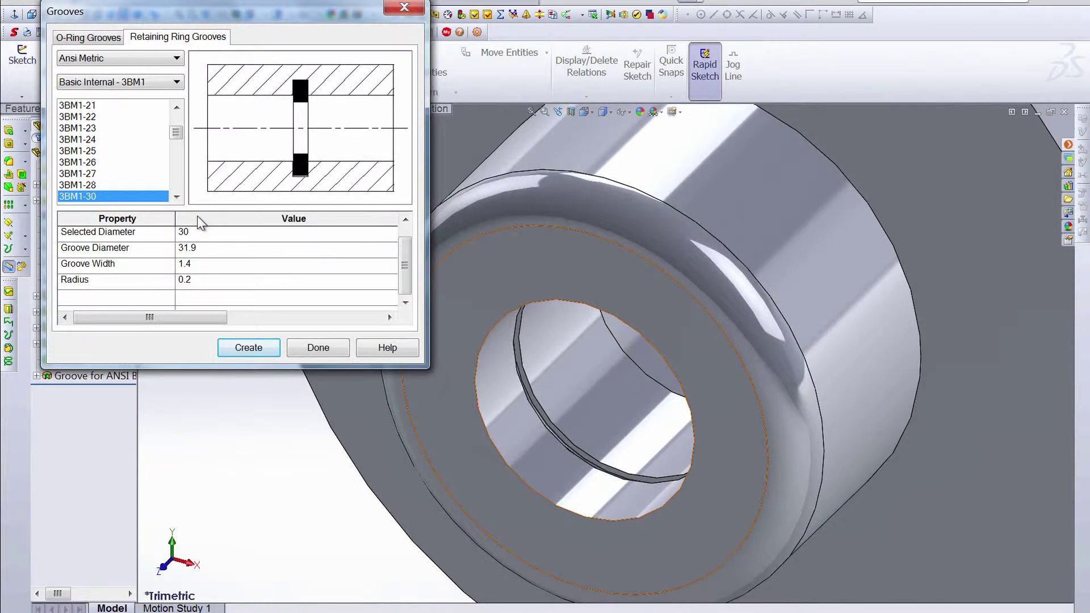
pyautogui.click(327, 349)
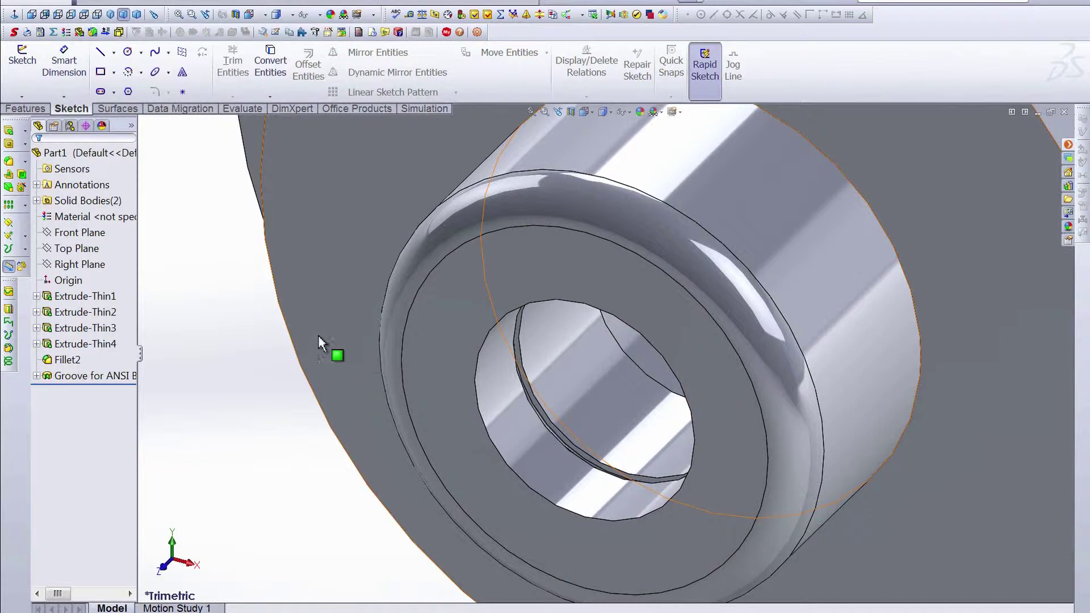
pyautogui.click(58, 15)
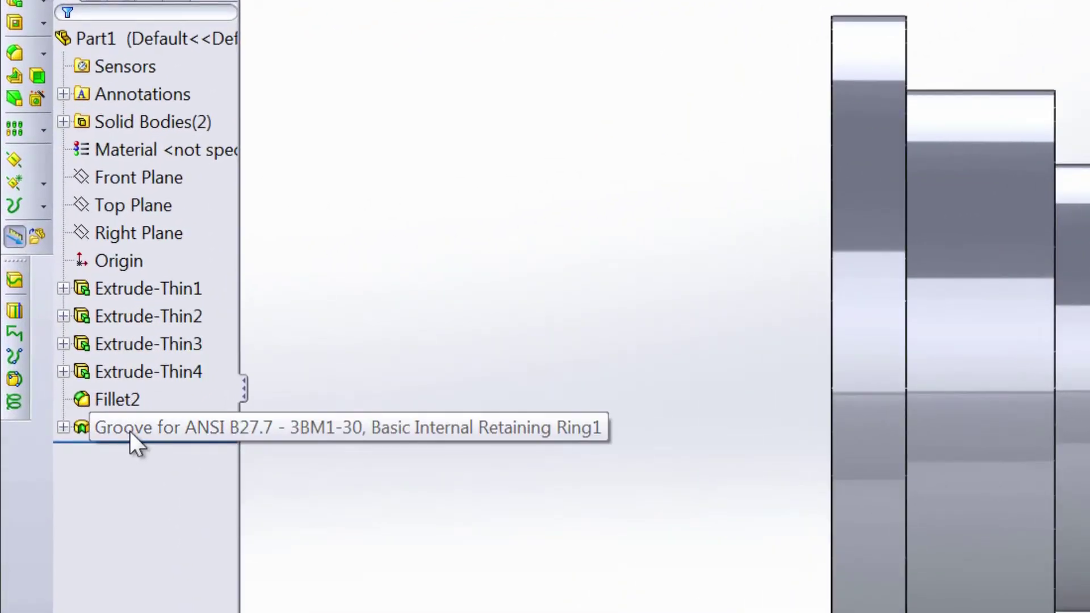
# Edit the Groove feature's sketch, zoomed in on its R0.20-filleted profile
pyautogui.rightClick(74, 377)
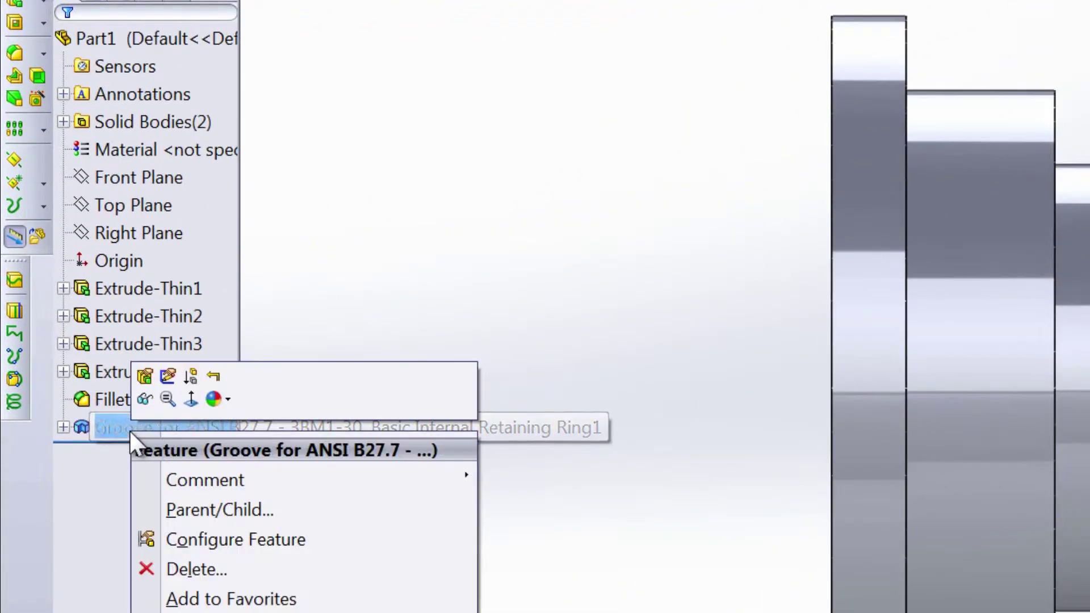
pyautogui.click(168, 375)
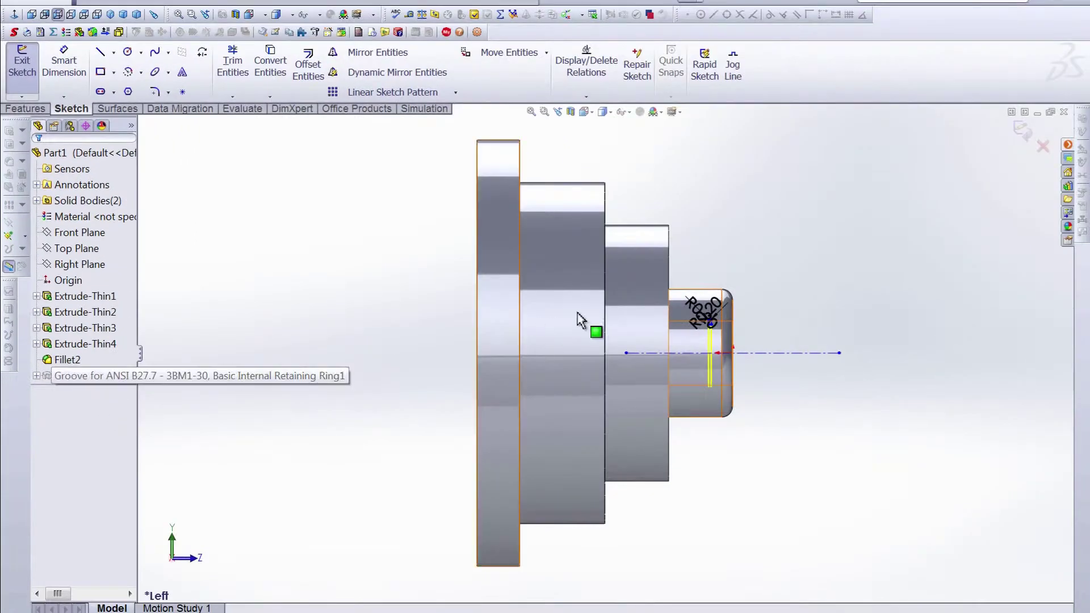
pyautogui.scroll(-10, 685, 350)
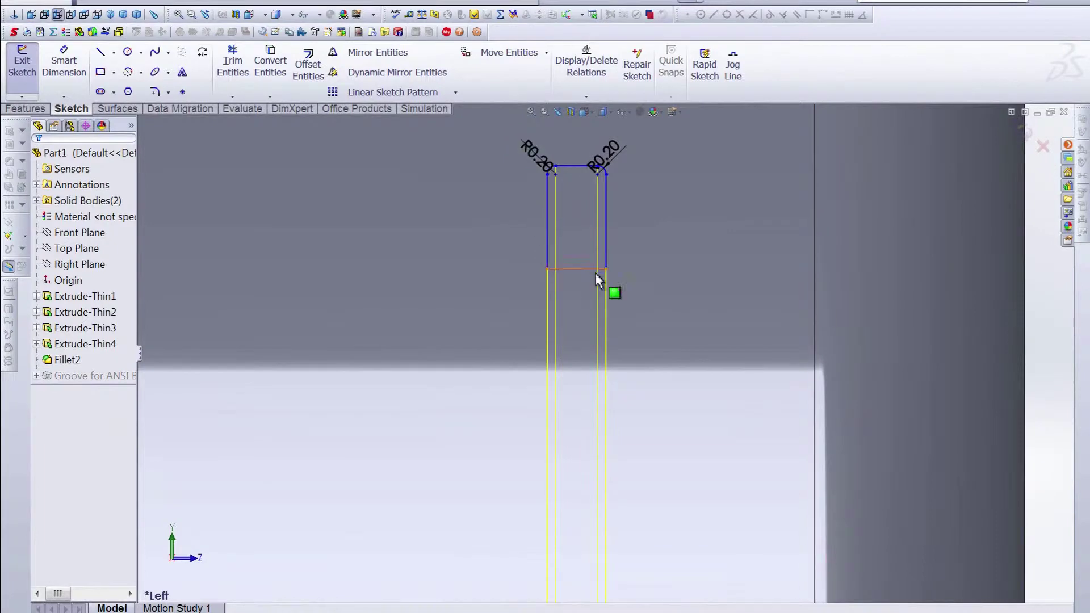
pyautogui.scroll(3, 604, 271)
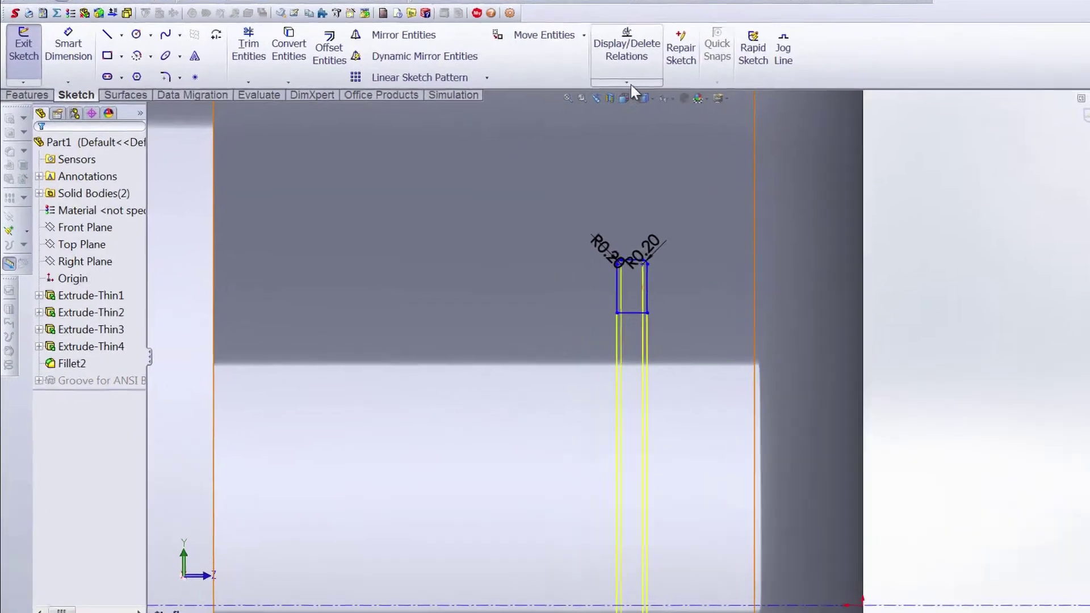
pyautogui.click(586, 97)
# Make the groove profile's right line parallel to the part's model edge
pyautogui.click(796, 69)
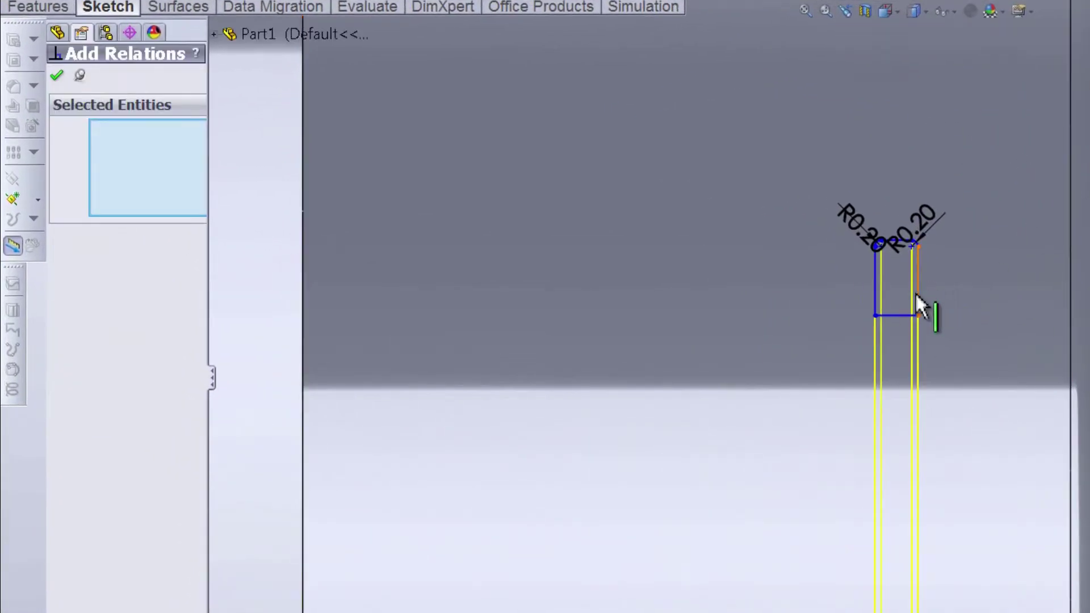
pyautogui.click(918, 293)
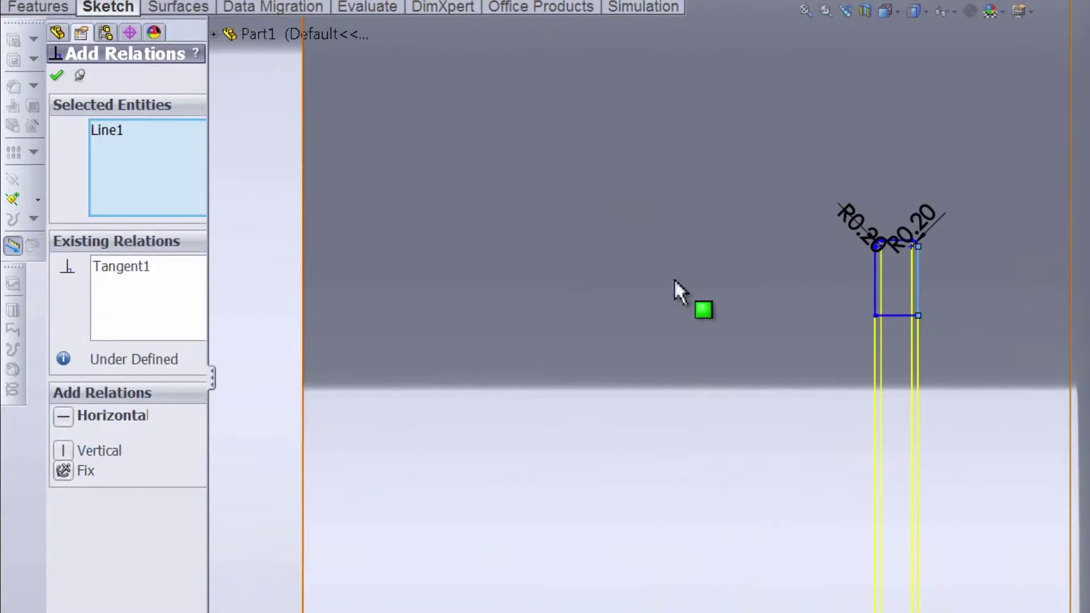
pyautogui.click(301, 293)
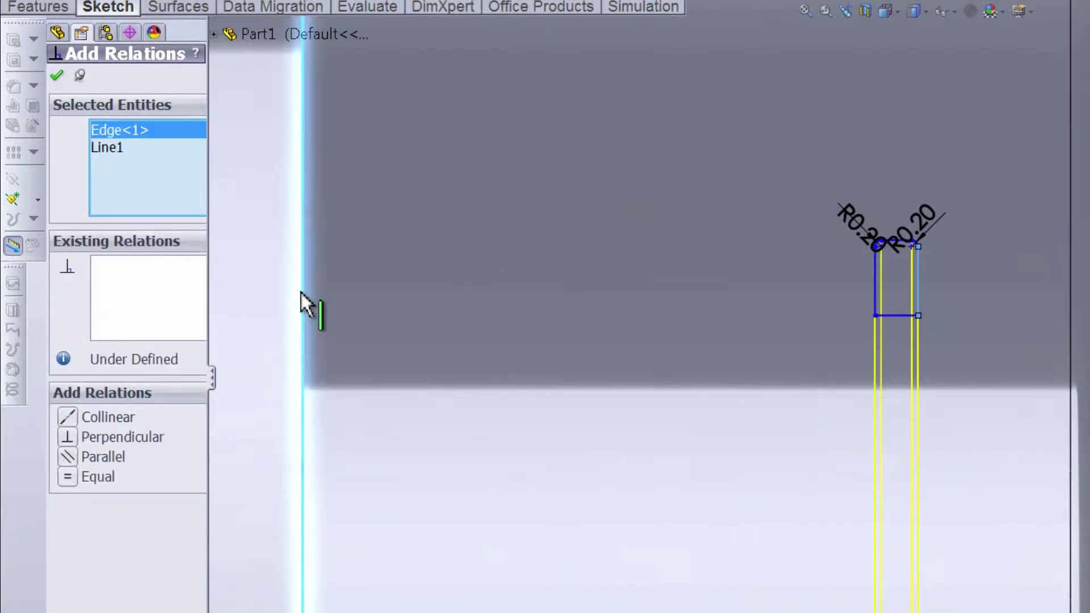
pyautogui.click(67, 457)
pyautogui.click(57, 77)
pyautogui.scroll(-6, 904, 238)
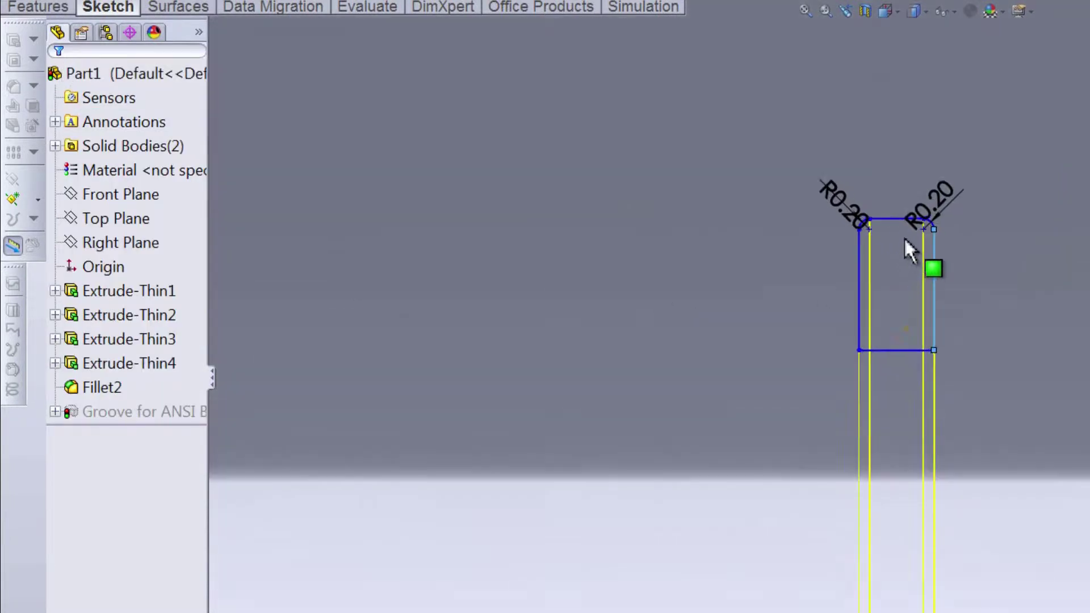
pyautogui.scroll(-2, 941, 309)
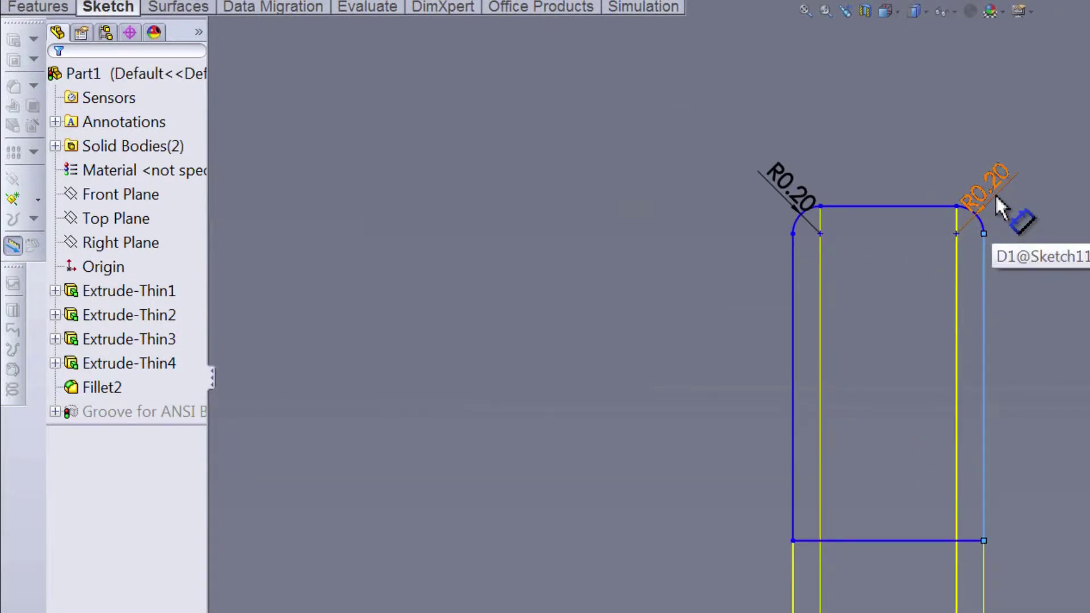
pyautogui.scroll(5, 782, 227)
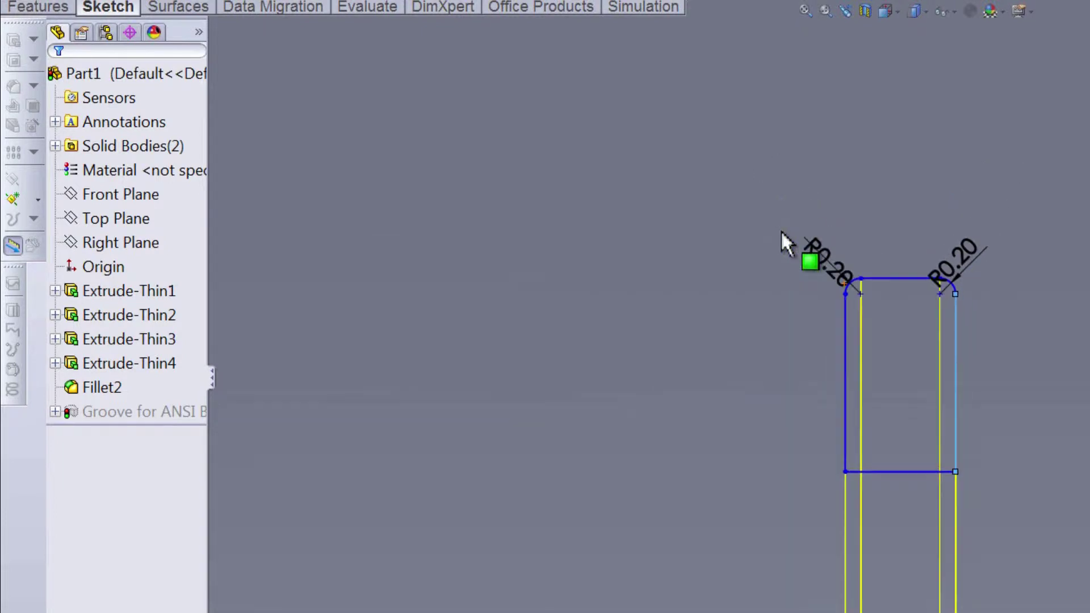
pyautogui.scroll(3, 784, 229)
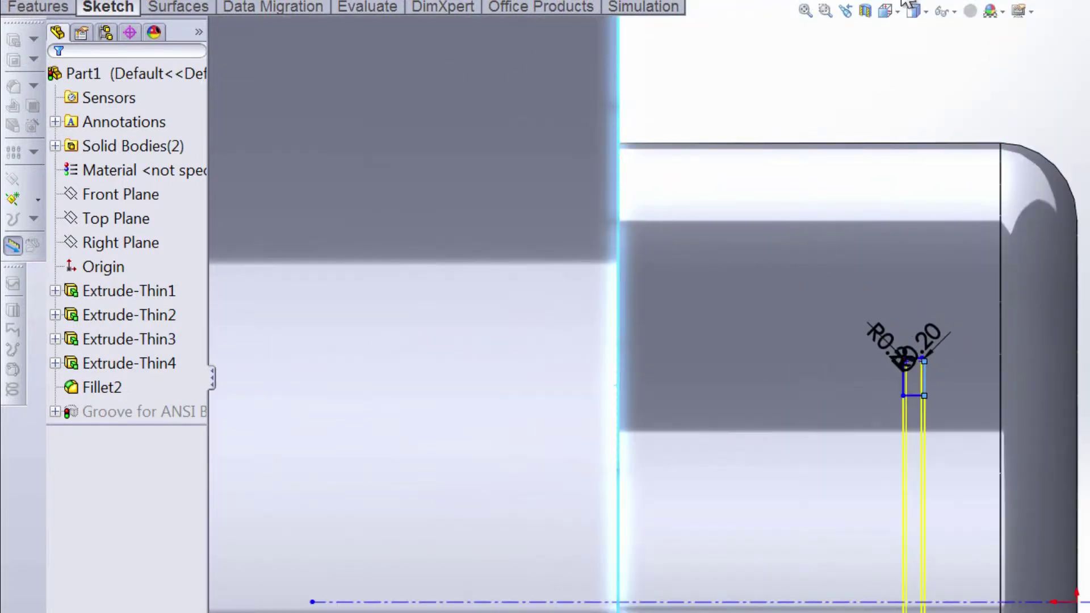
# Make the groove's top line (Line4) parallel to the cylinder's silhouette edge
pyautogui.click(907, 9)
pyautogui.click(918, 36)
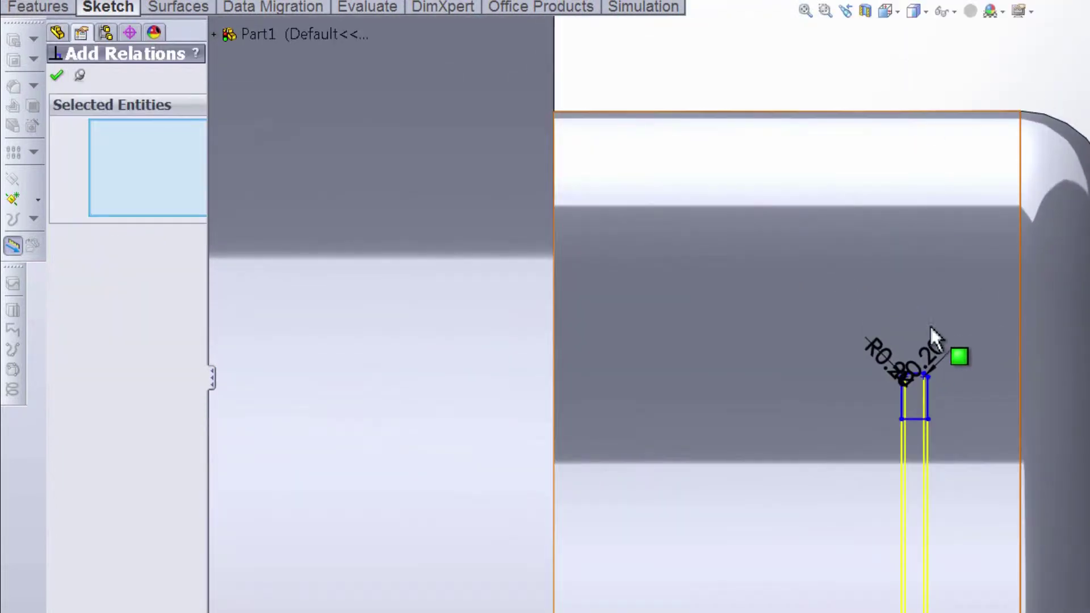
pyautogui.click(912, 374)
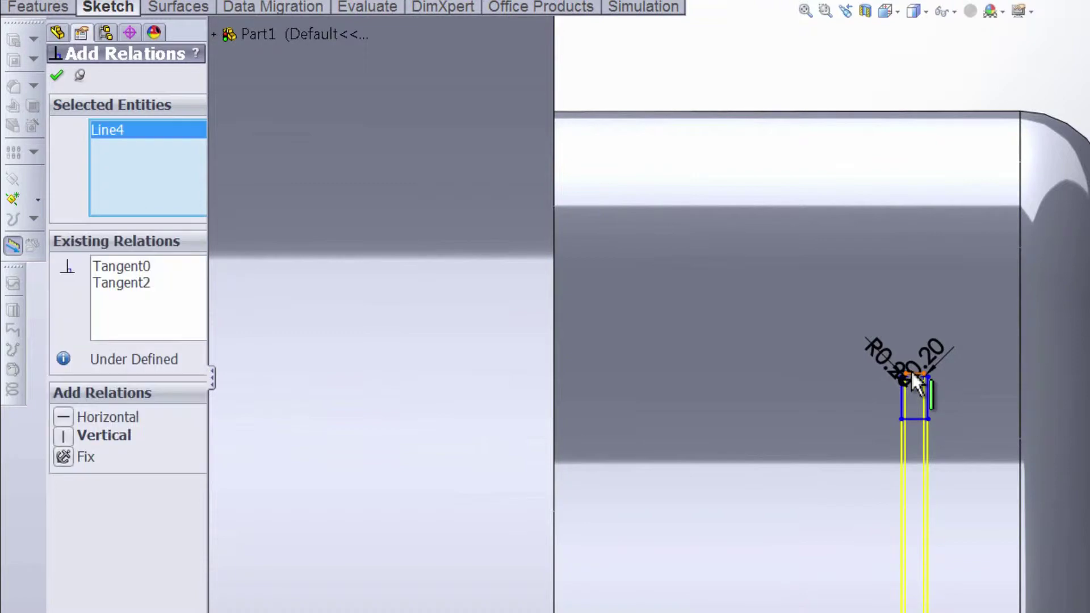
pyautogui.click(907, 112)
pyautogui.click(67, 457)
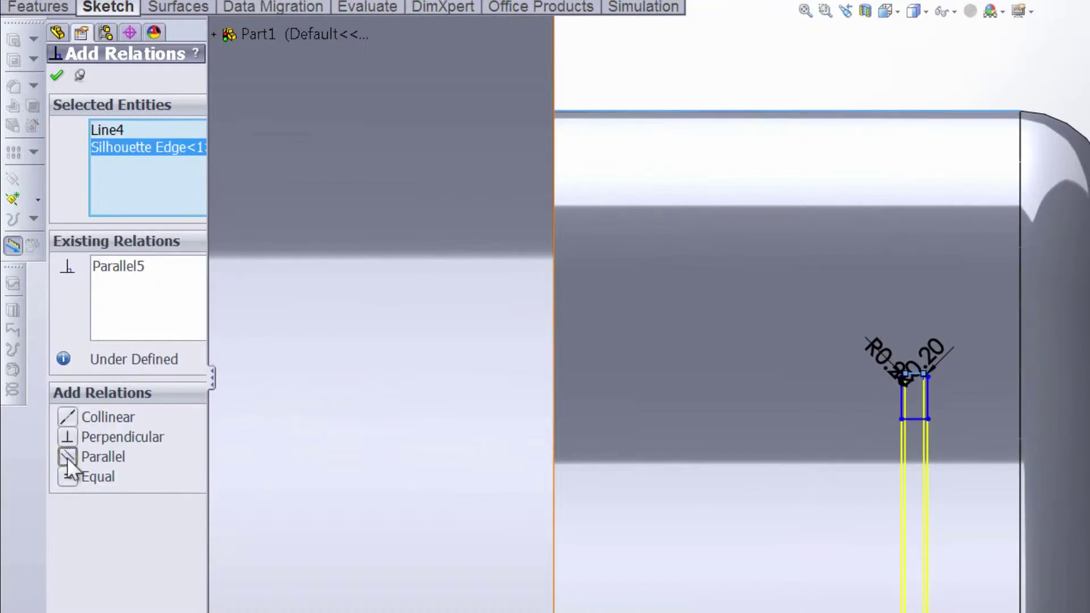
# Dimension the groove profile 16 mm from the step's left edge
pyautogui.click(57, 77)
pyautogui.click(901, 398)
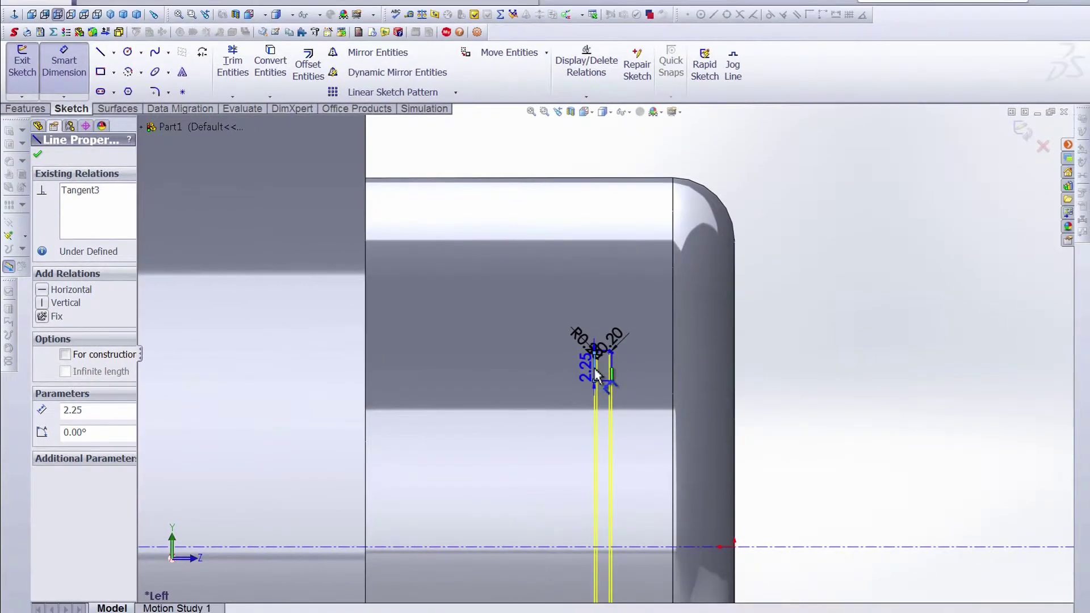
pyautogui.moveTo(596, 375)
pyautogui.mouseDown()
pyautogui.moveTo(403, 359)
pyautogui.moveTo(367, 369)
pyautogui.mouseUp()
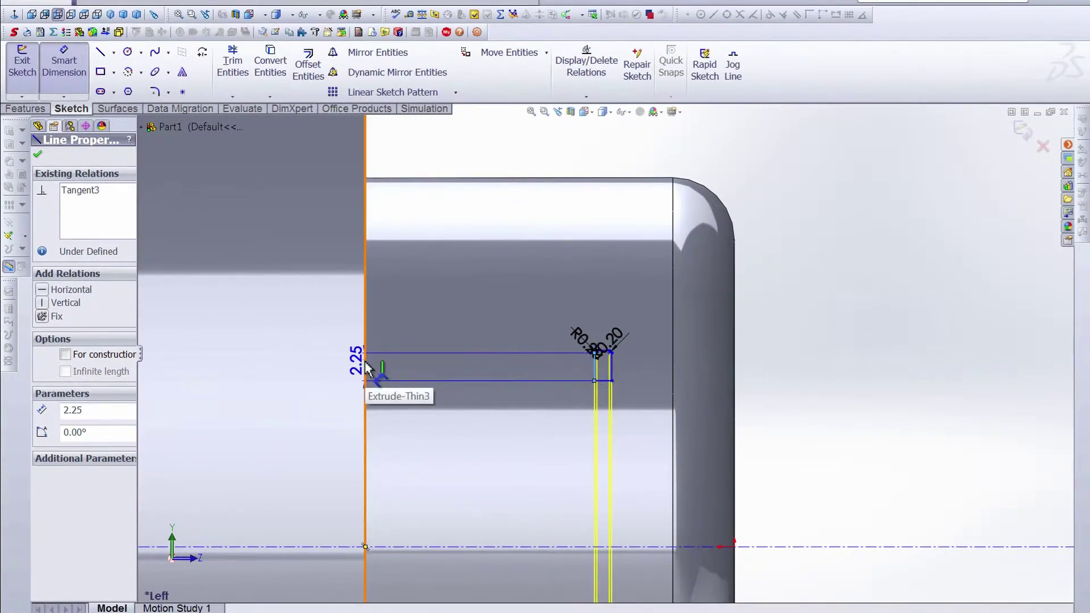
pyautogui.hotkey('ctrl', 'z')
pyautogui.click(367, 369)
pyautogui.click(451, 149)
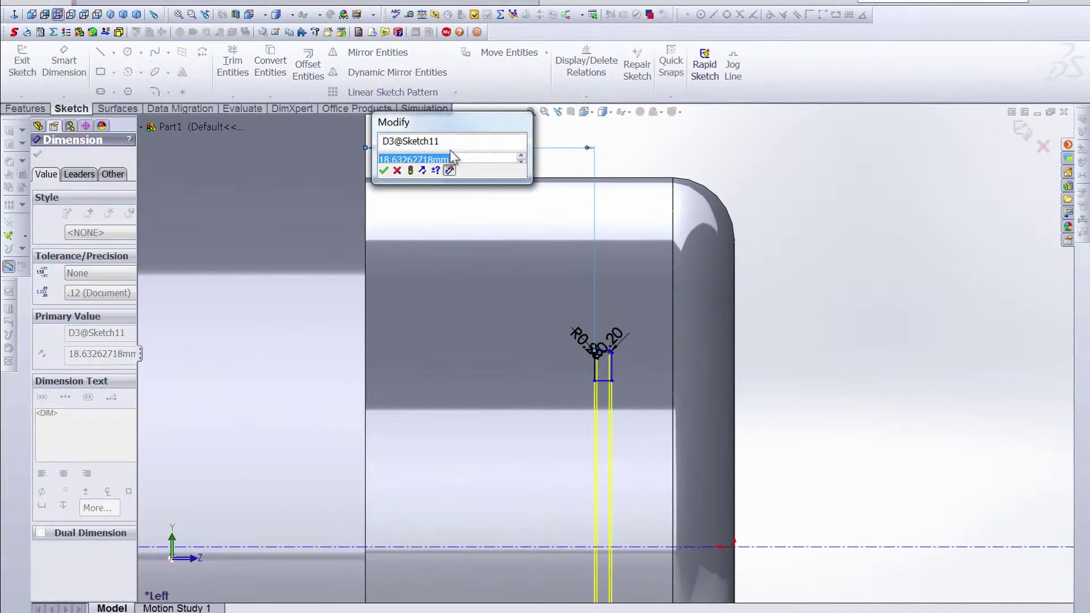
pyautogui.write('6')
pyautogui.press('Return')
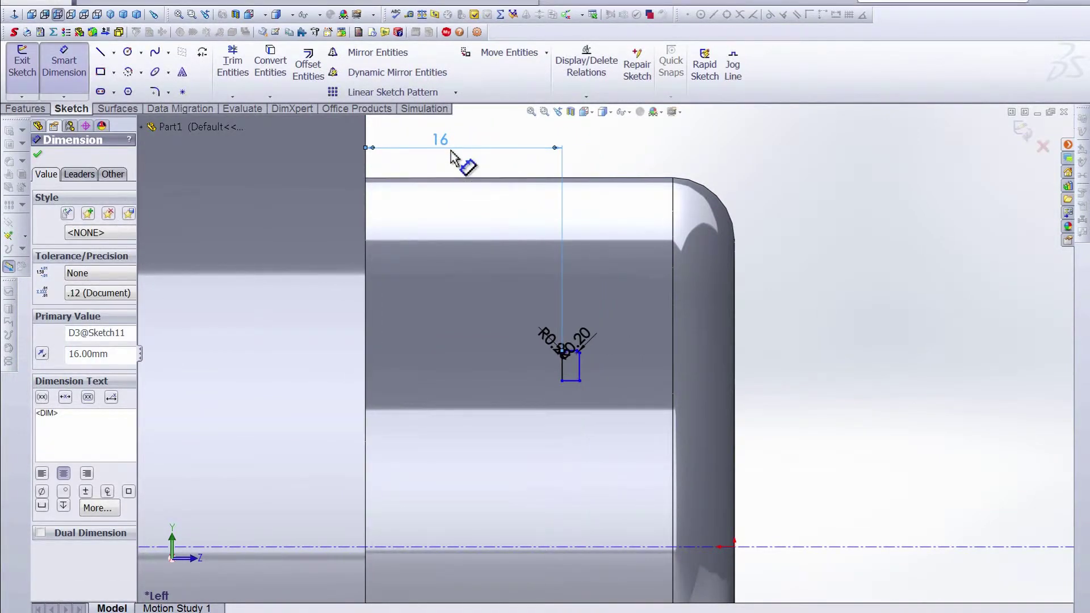
pyautogui.click(586, 96)
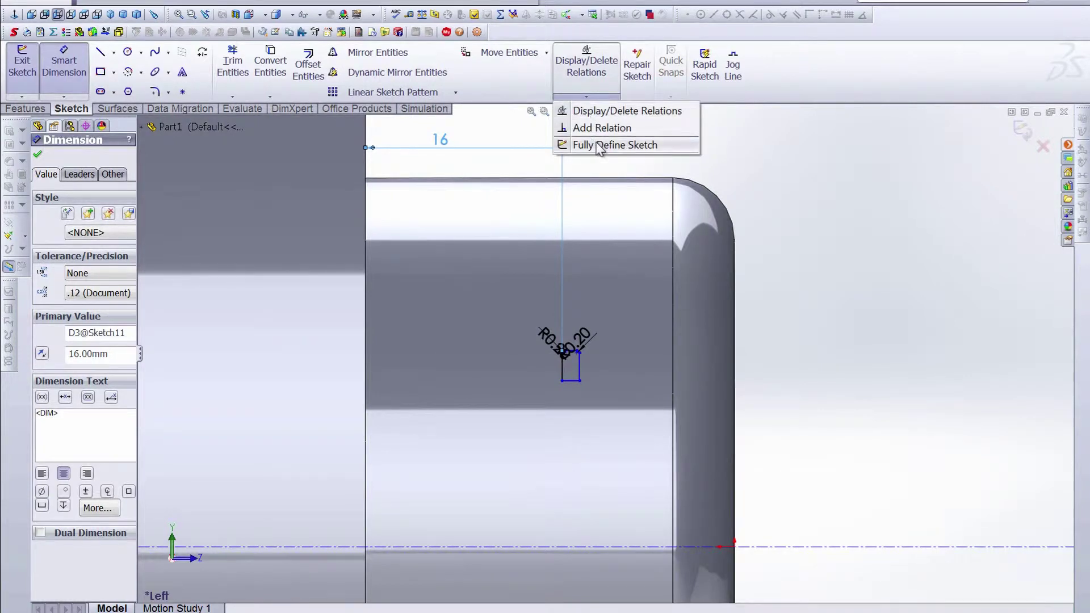
# Fully define the groove sketch, adding the 107.40, 13.50 and 15.95 dimensions
pyautogui.click(599, 146)
pyautogui.moveTo(507, 279)
pyautogui.mouseDown()
pyautogui.moveTo(628, 405)
pyautogui.moveTo(594, 392)
pyautogui.mouseUp()
pyautogui.click(99, 295)
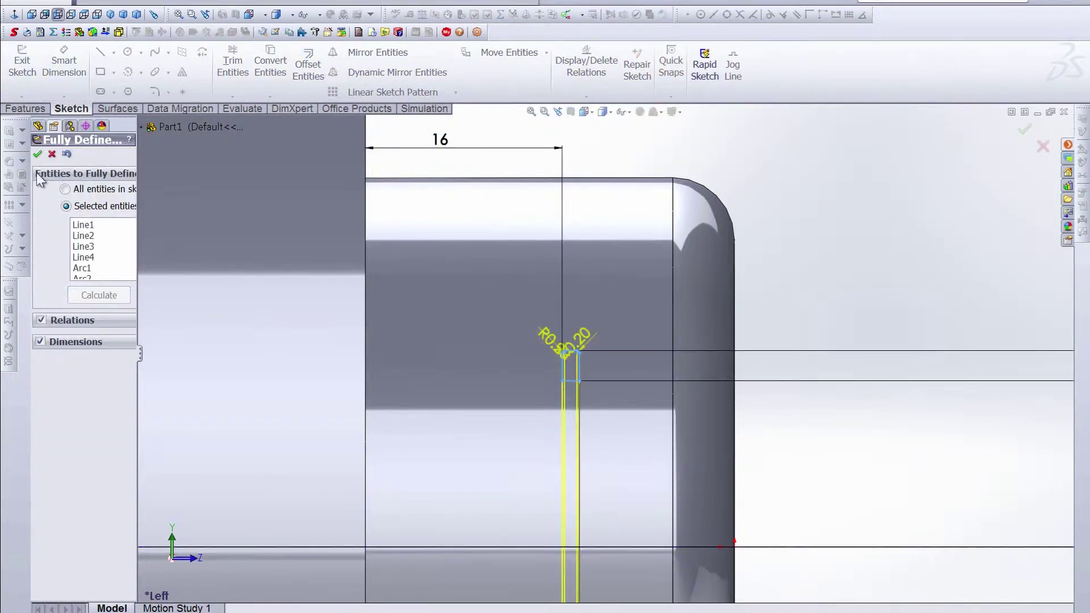
pyautogui.click(37, 154)
pyautogui.scroll(5, 628, 396)
pyautogui.scroll(3, 626, 398)
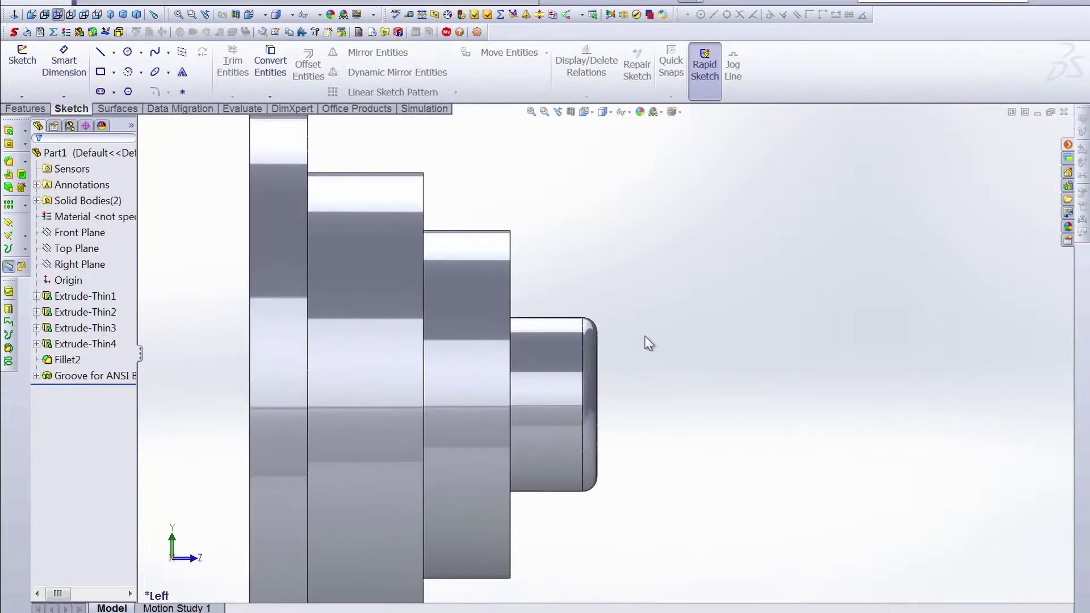
# Exit the sketch and look over the rebuilt stepped part with its bore groove
pyautogui.scroll(-6, 624, 391)
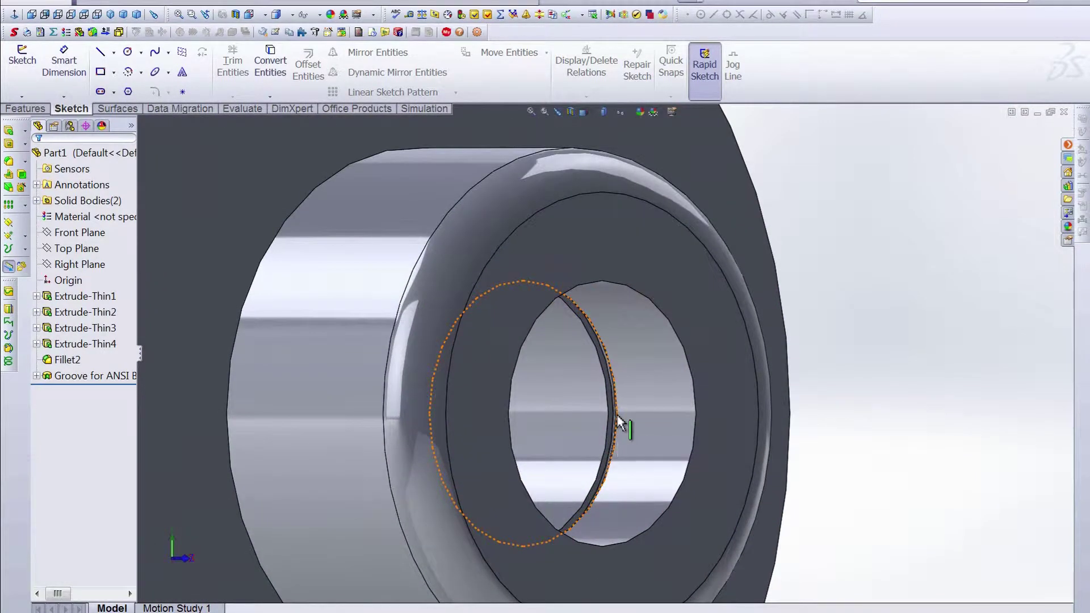
pyautogui.scroll(8, 618, 413)
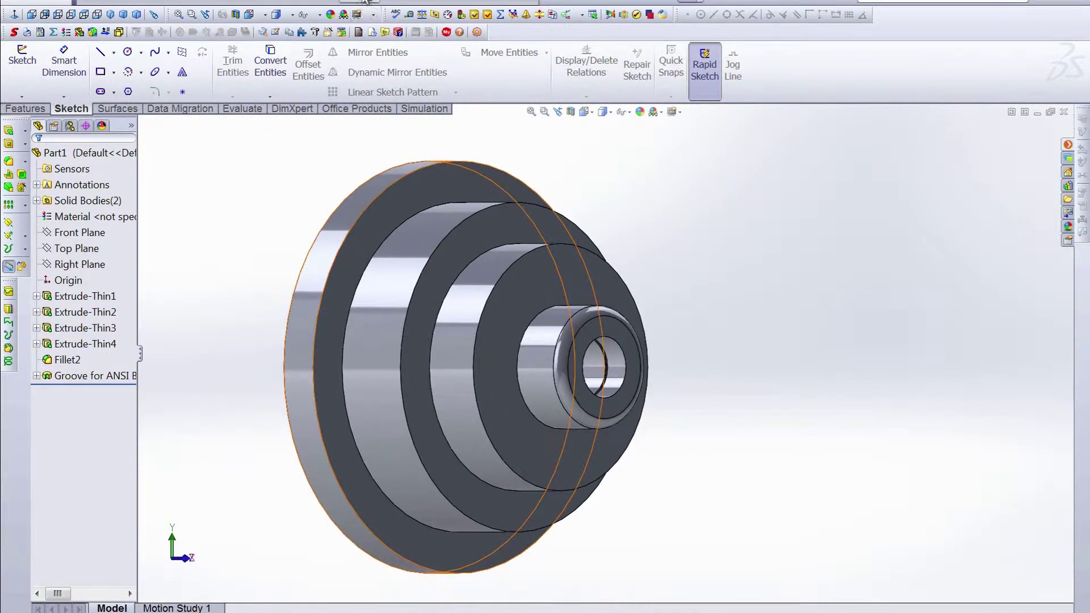
pyautogui.click(364, 3)
# Open Toolbox Grooves on the O-Ring Grooves tab with the Ansi Inch standard
pyautogui.click(375, 51)
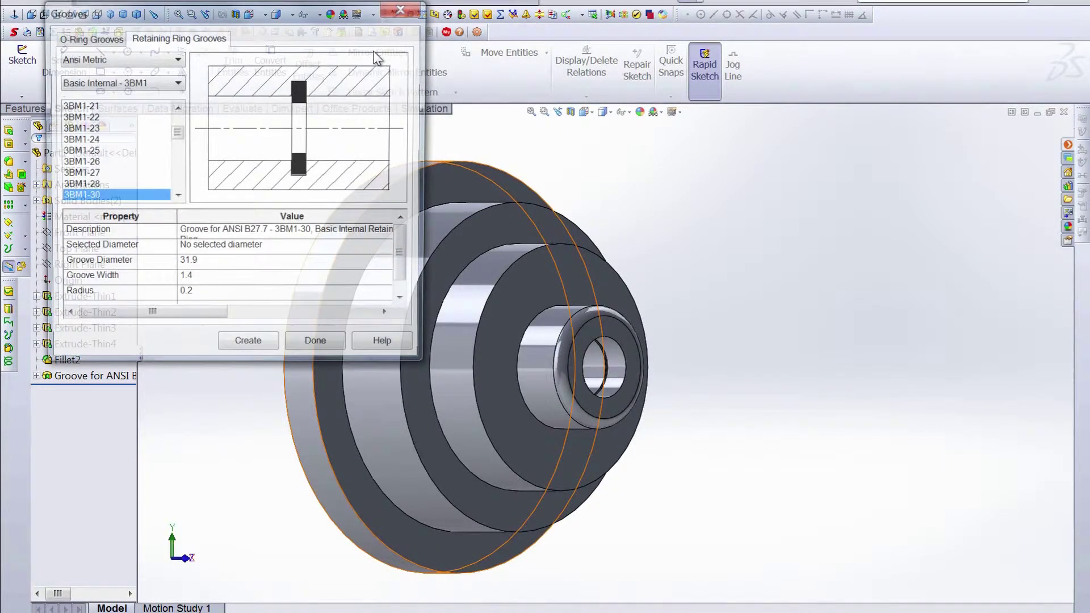
pyautogui.click(77, 37)
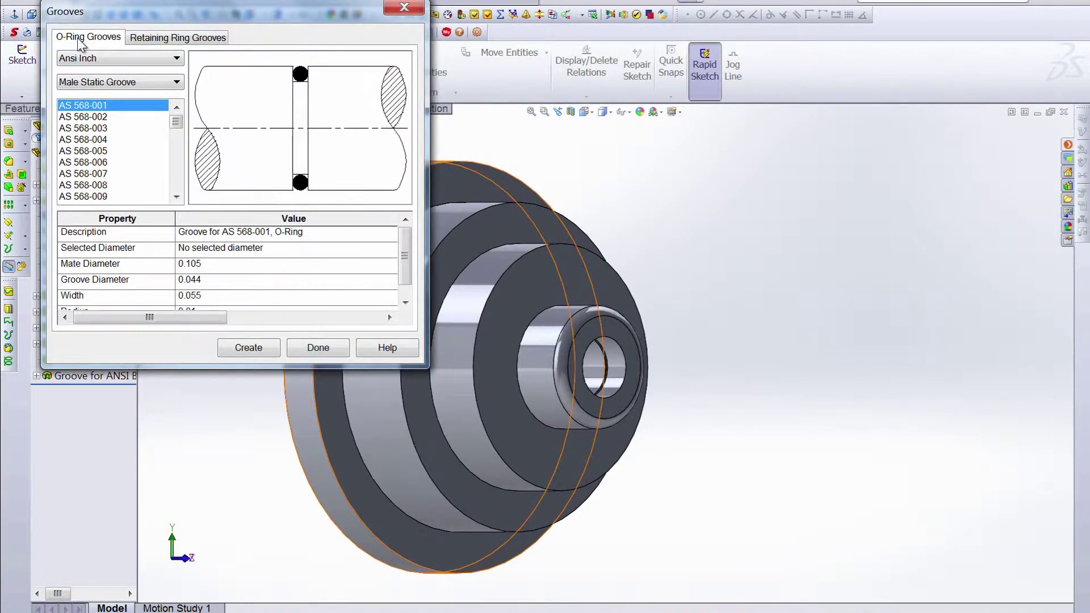
pyautogui.click(97, 57)
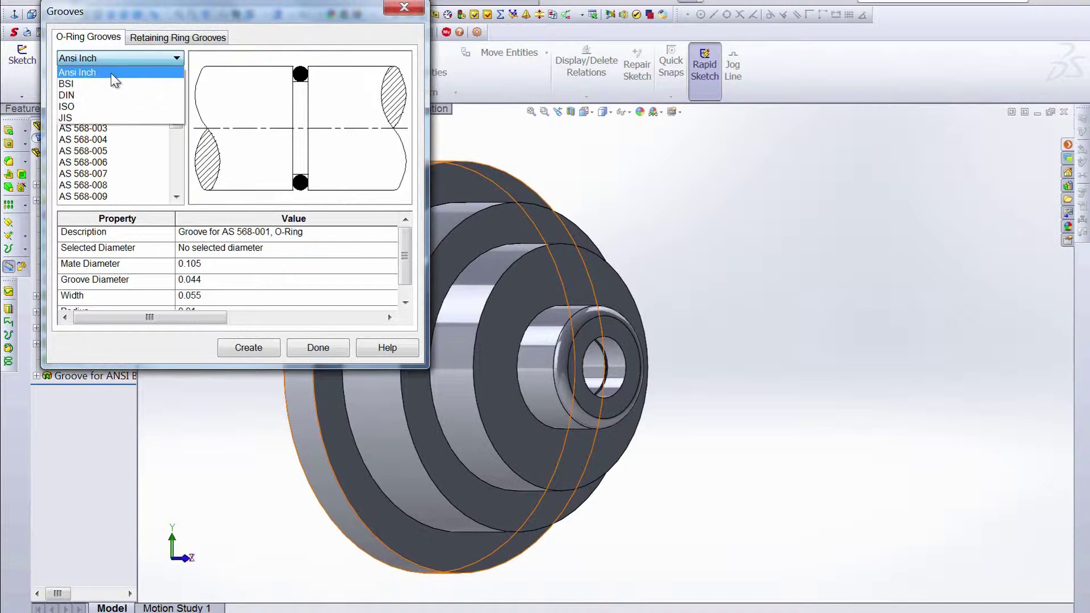
pyautogui.click(112, 72)
pyautogui.moveTo(176, 19); pyautogui.dragTo(125, 82)
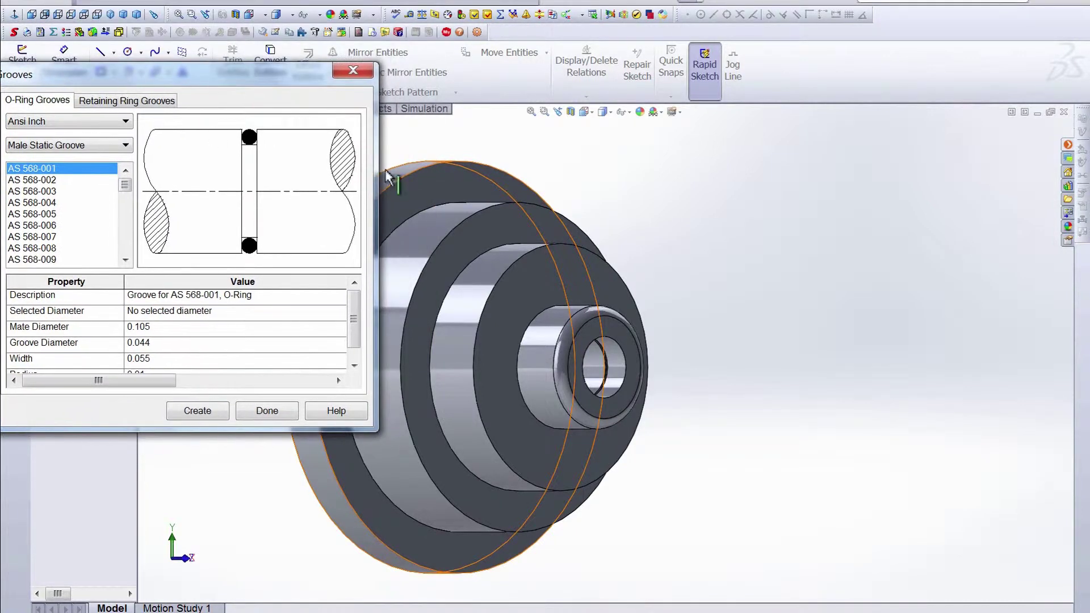
# Cut an AS 568-363 Face Static Groove (liquid) into the largest step's face
pyautogui.click(427, 193)
pyautogui.click(85, 146)
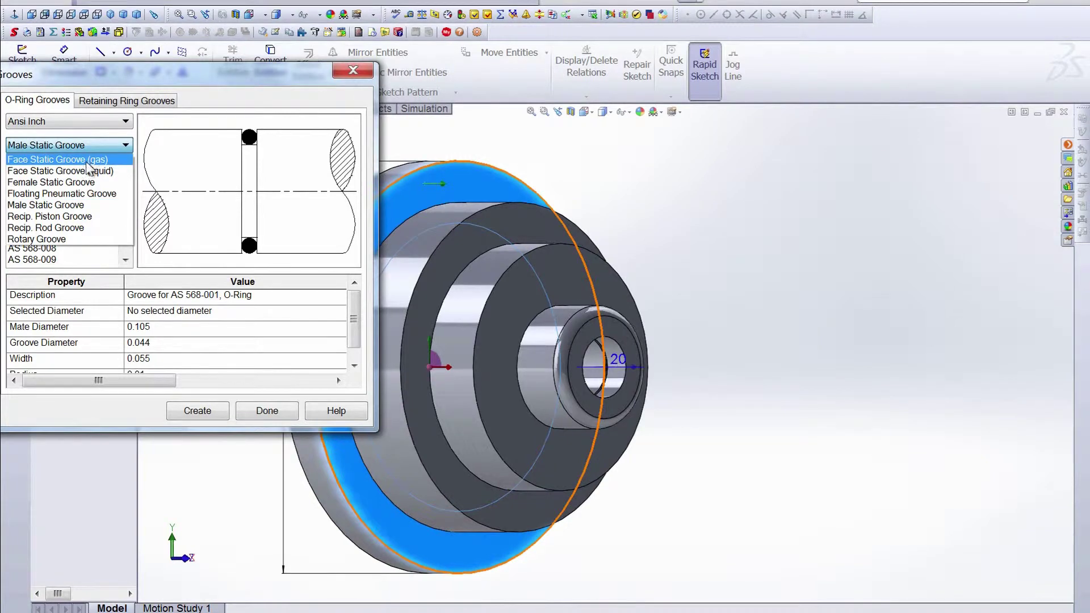
pyautogui.click(88, 173)
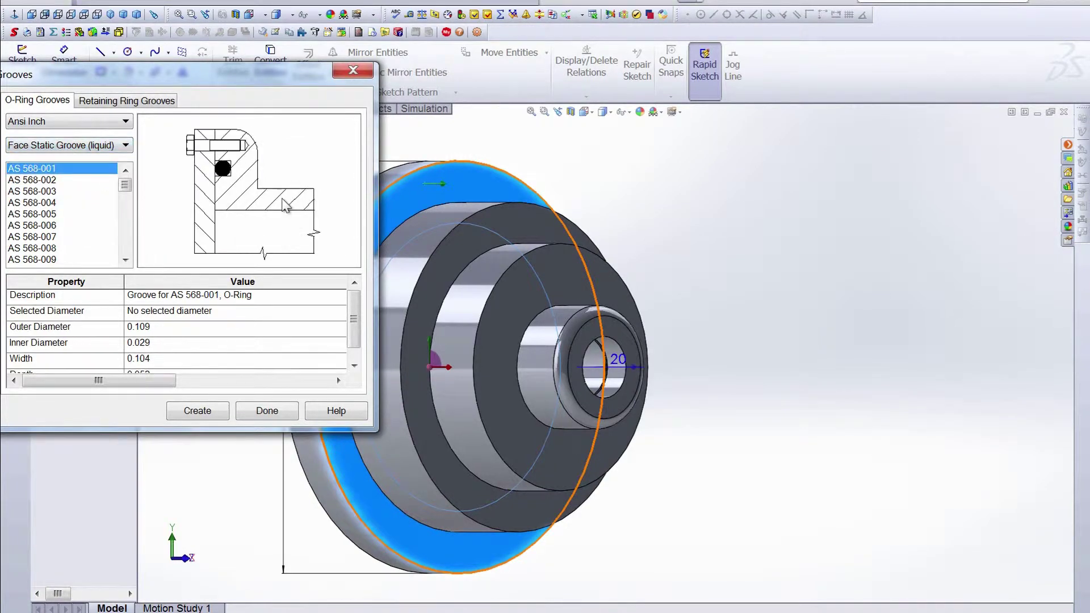
pyautogui.click(411, 206)
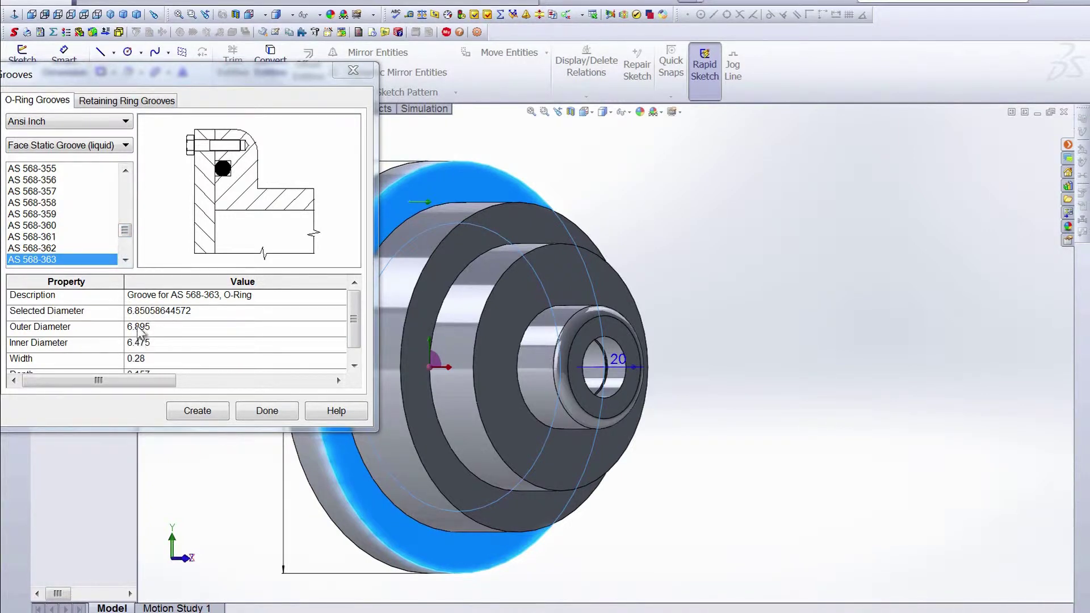
pyautogui.click(201, 409)
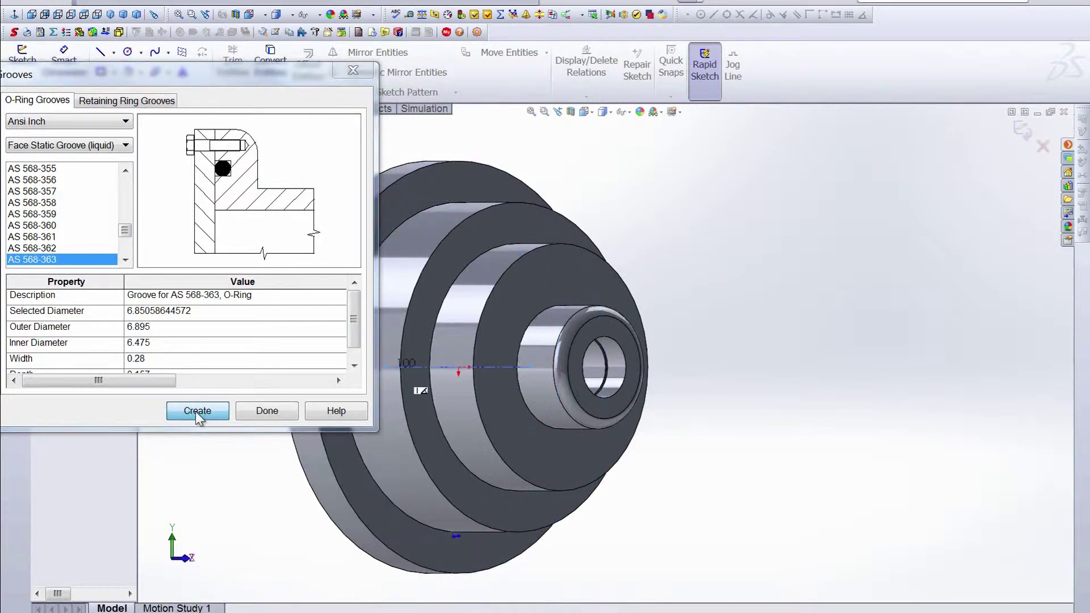
pyautogui.click(251, 413)
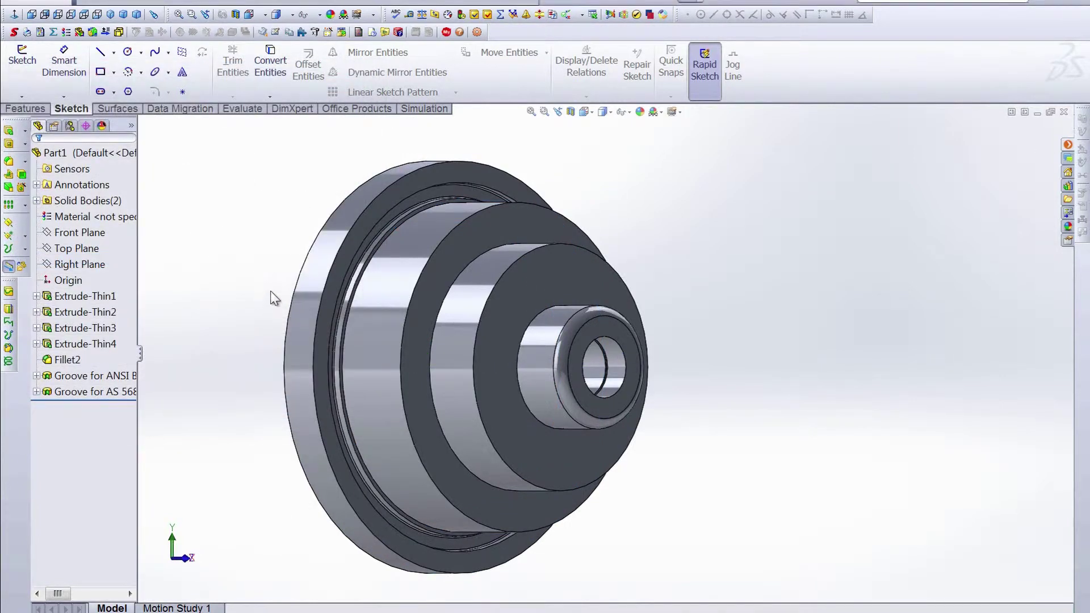
# Edit the Groove for AS 568 sketch from the bottom view, zoomed onto the groove profile
pyautogui.click(97, 14)
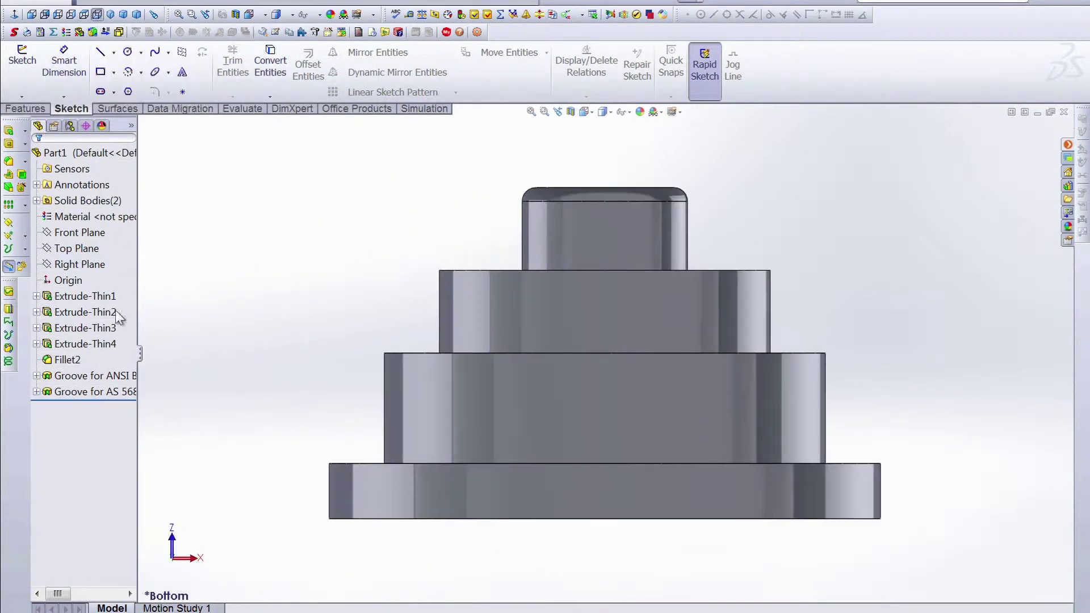
pyautogui.rightClick(91, 389)
pyautogui.click(116, 356)
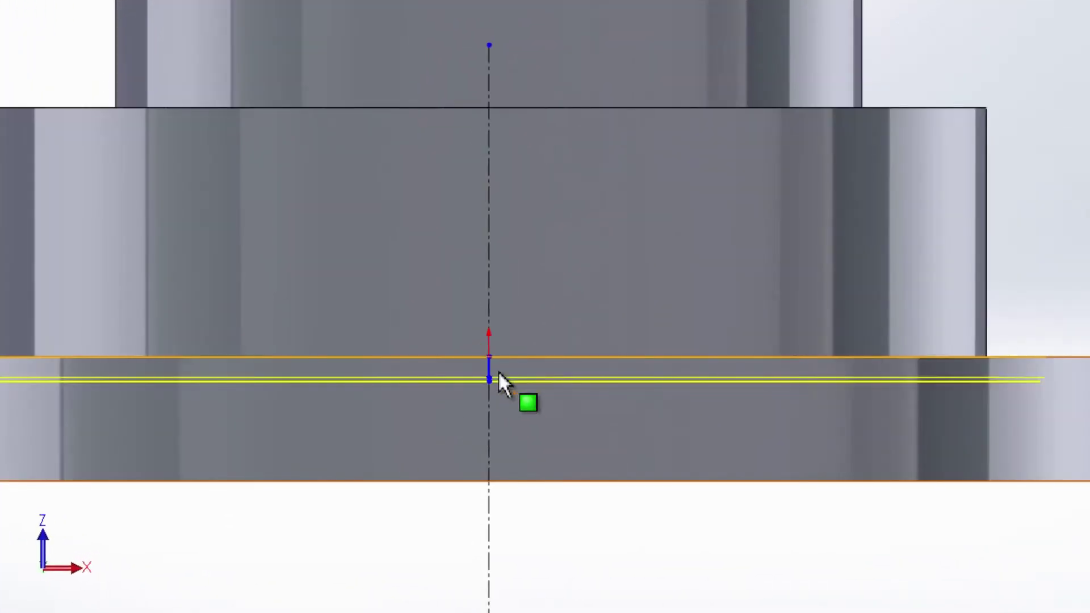
pyautogui.hotkey('shift', 'Right')
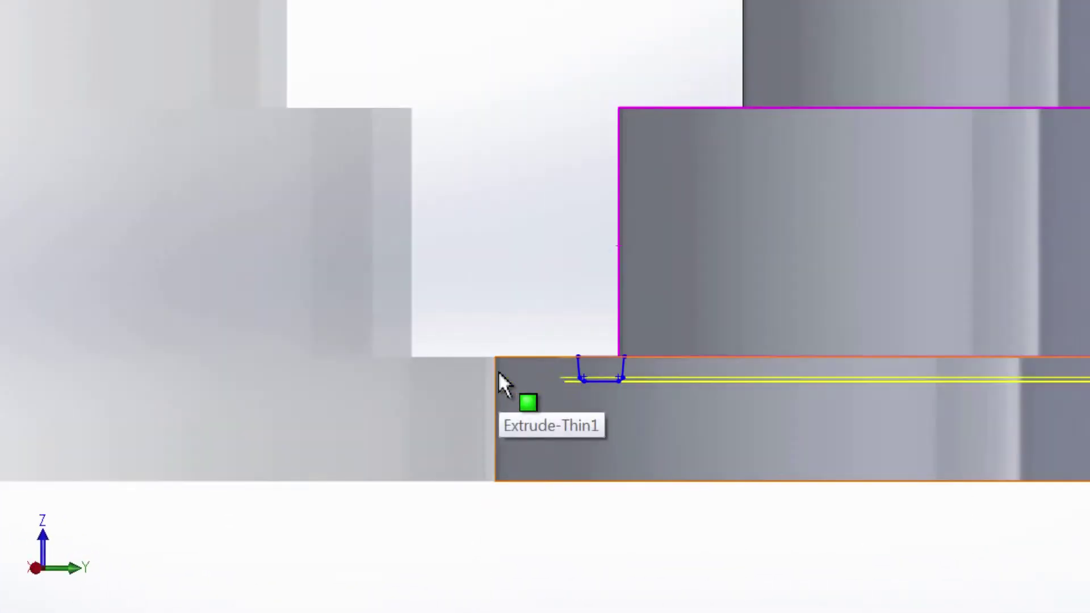
pyautogui.scroll(-8, 649, 365)
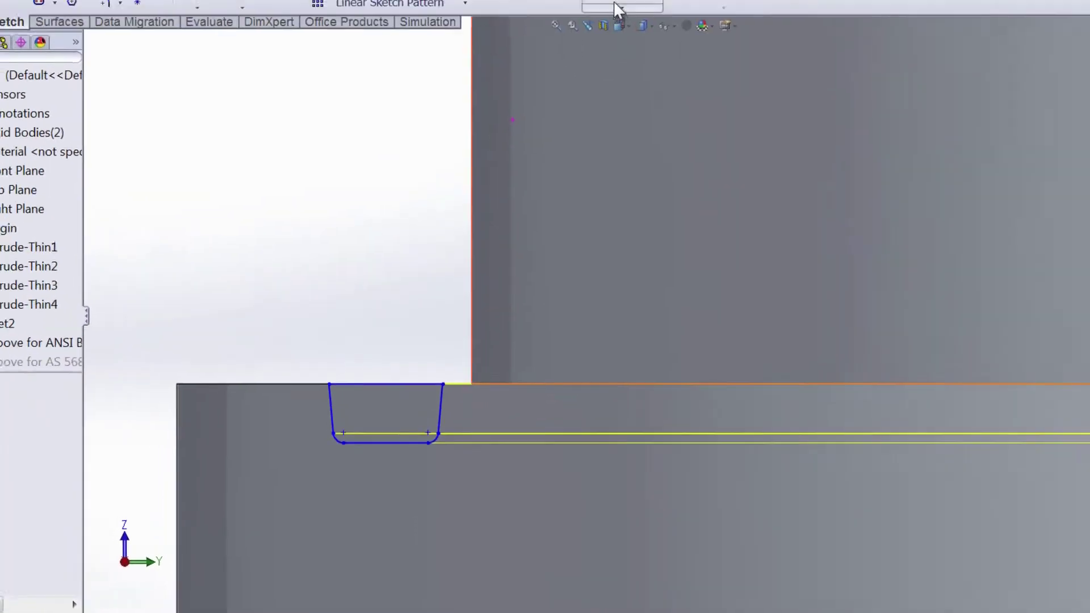
pyautogui.click(619, 8)
# Add a Parallel relation between the groove's bottom line and the part's edge
pyautogui.click(624, 43)
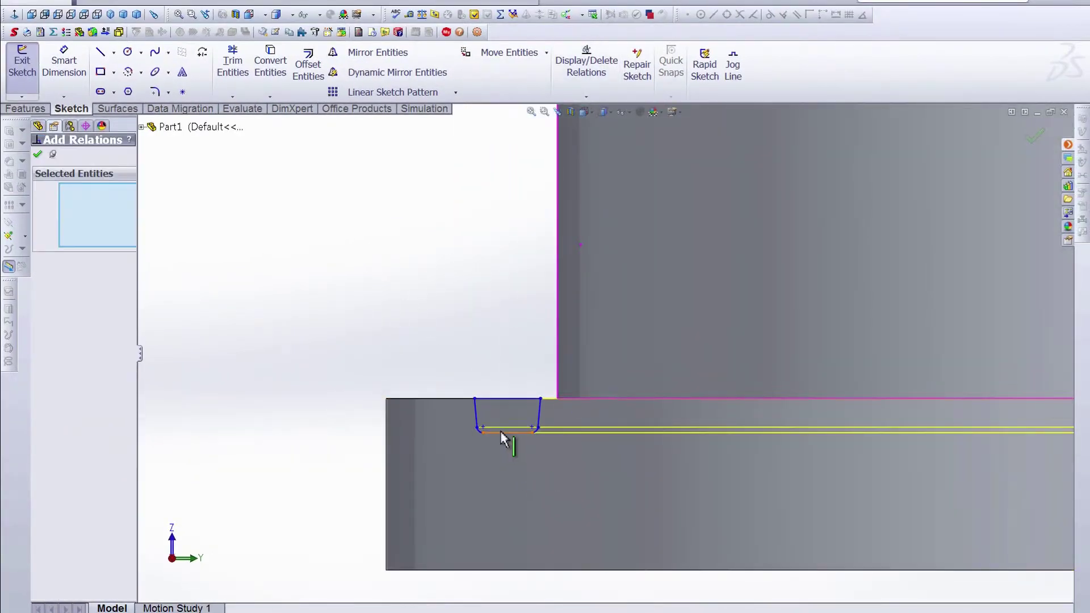
pyautogui.click(499, 431)
pyautogui.click(512, 570)
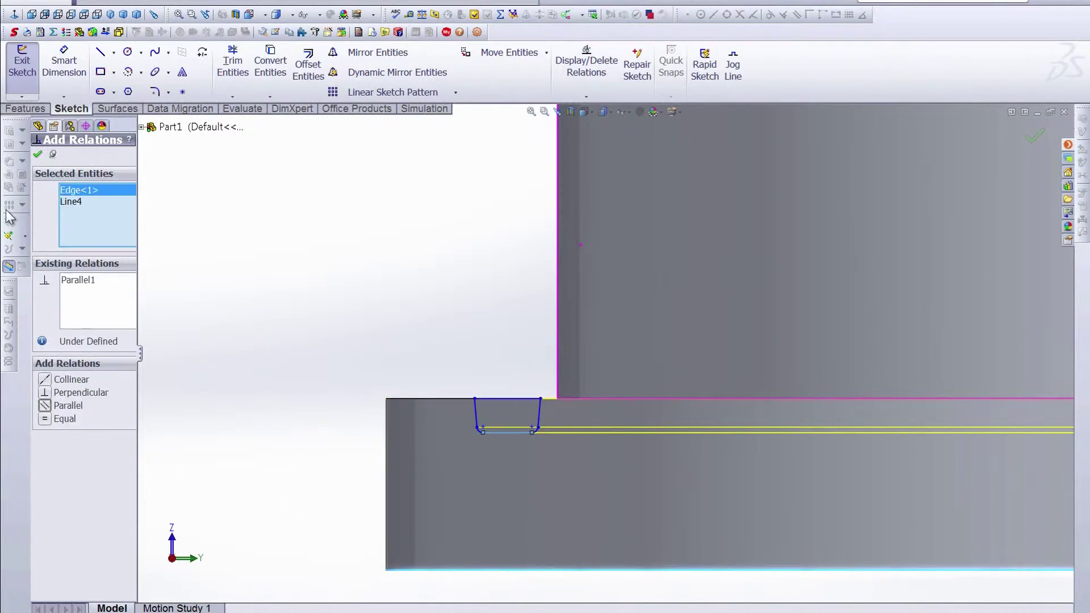
pyautogui.click(38, 155)
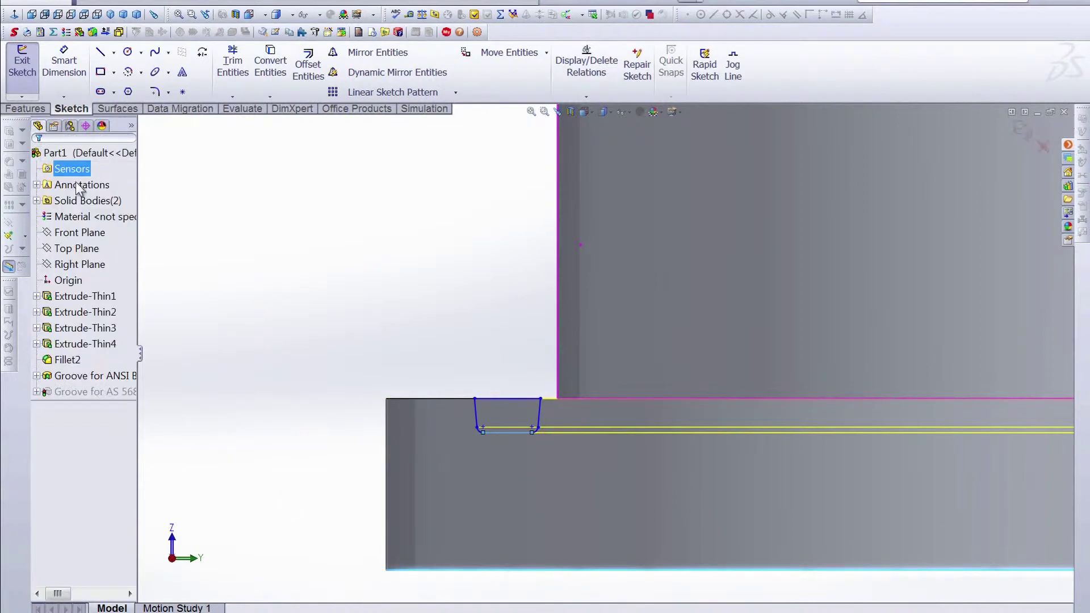
pyautogui.click(67, 71)
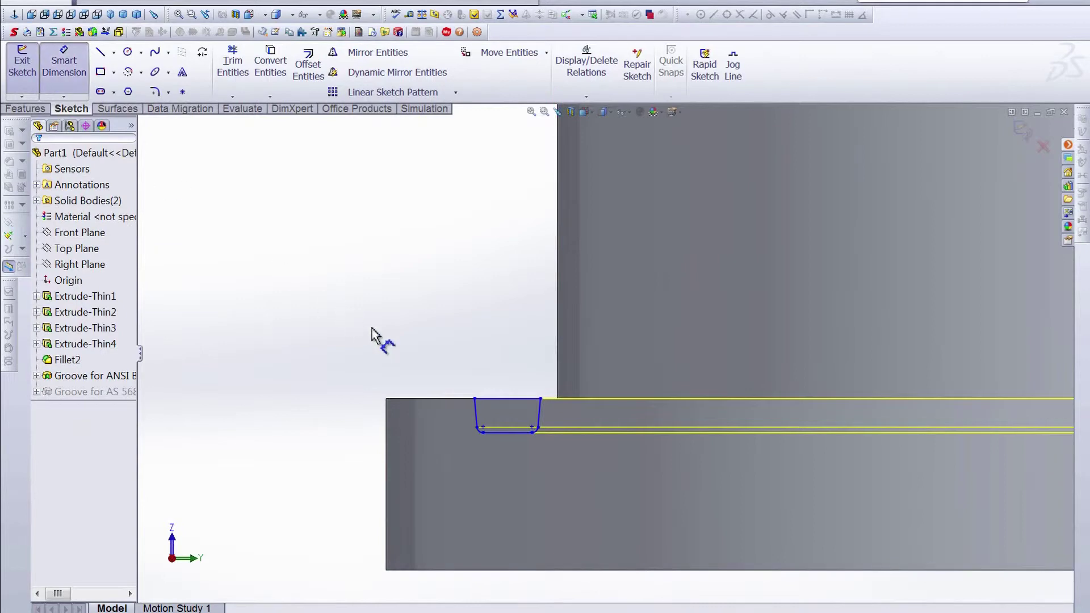
# Dimension both groove side walls at 85°
pyautogui.click(480, 419)
pyautogui.click(490, 430)
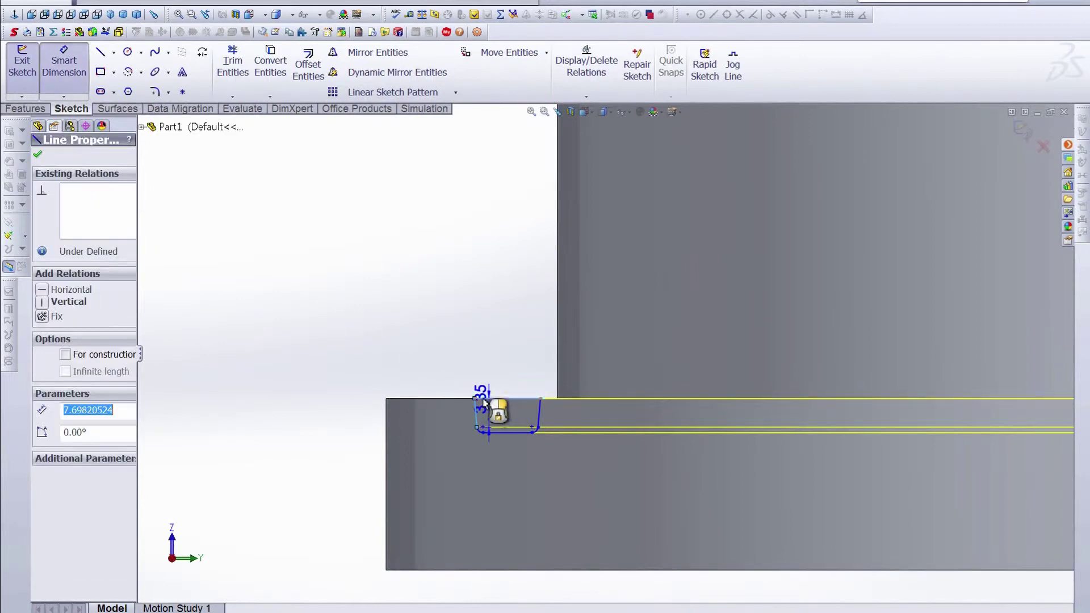
pyautogui.click(487, 416)
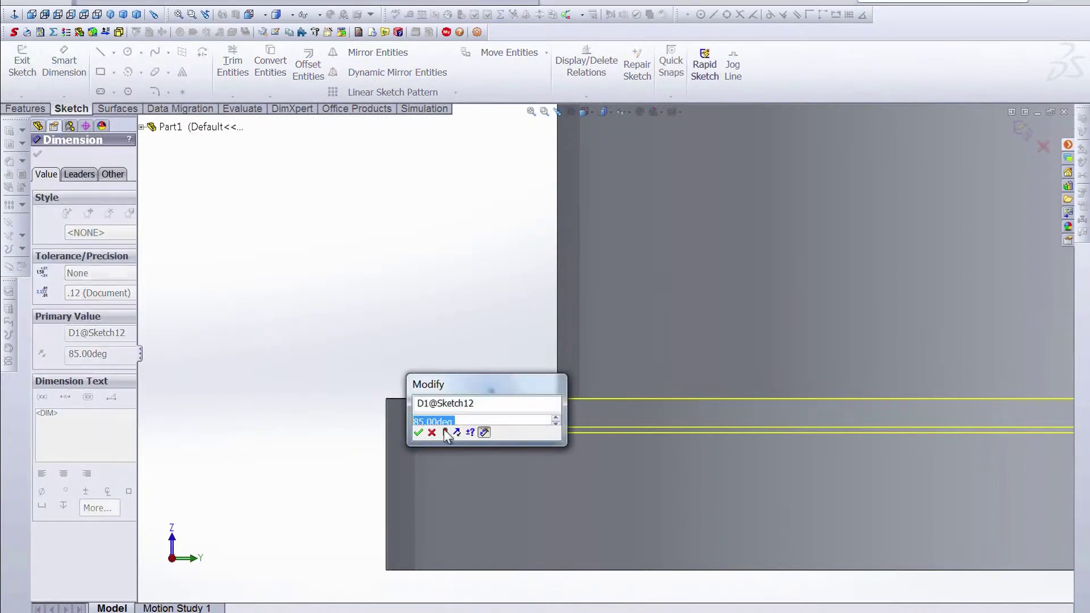
pyautogui.press('Return')
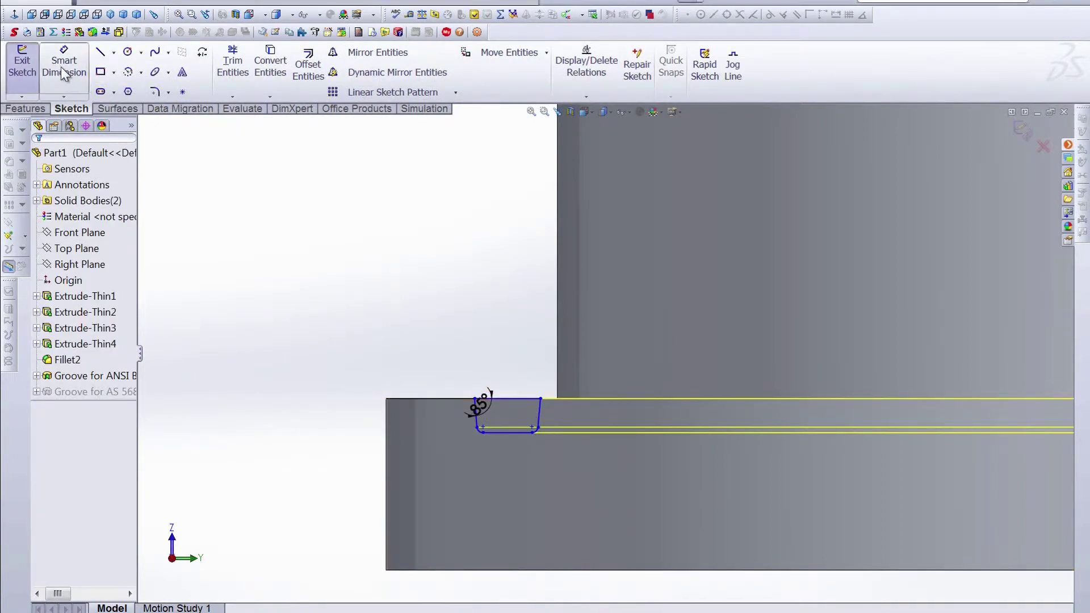
pyautogui.click(517, 398)
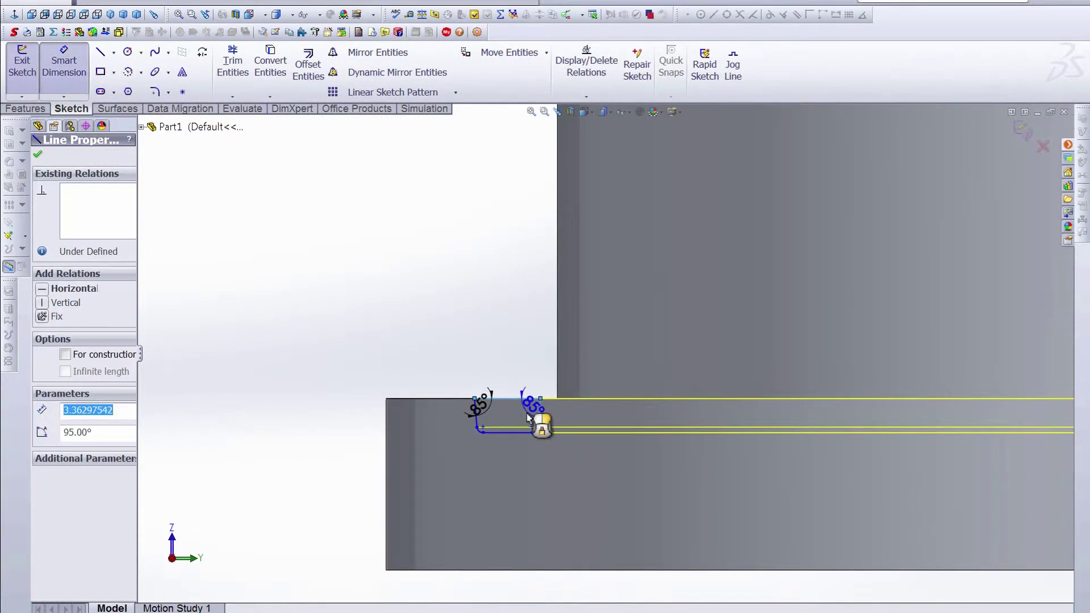
pyautogui.click(528, 414)
pyautogui.press('Return')
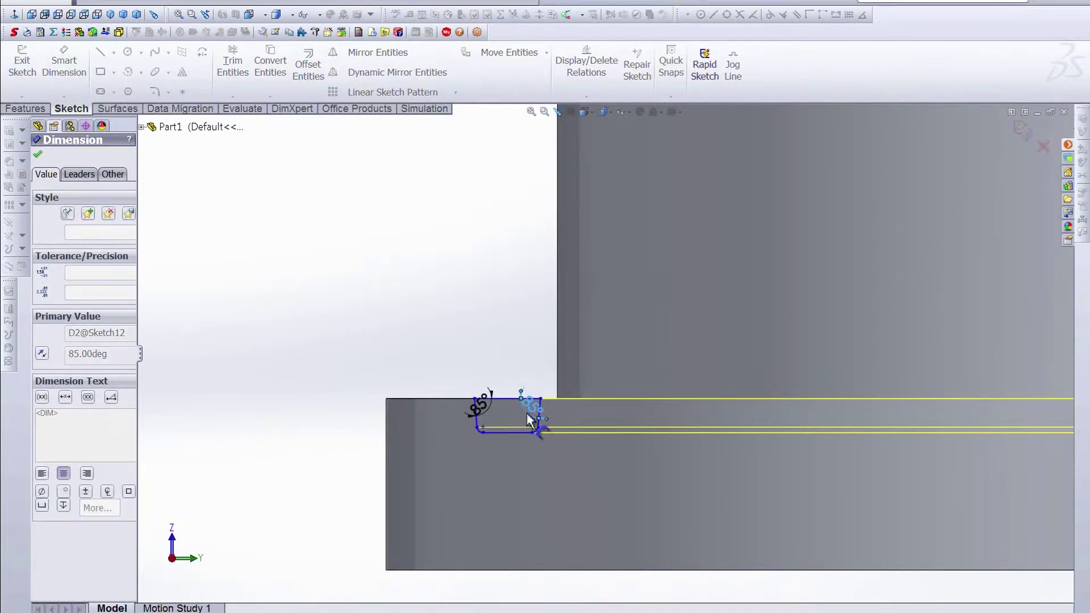
# Set the groove bottom line width to 3 mm
pyautogui.click(509, 433)
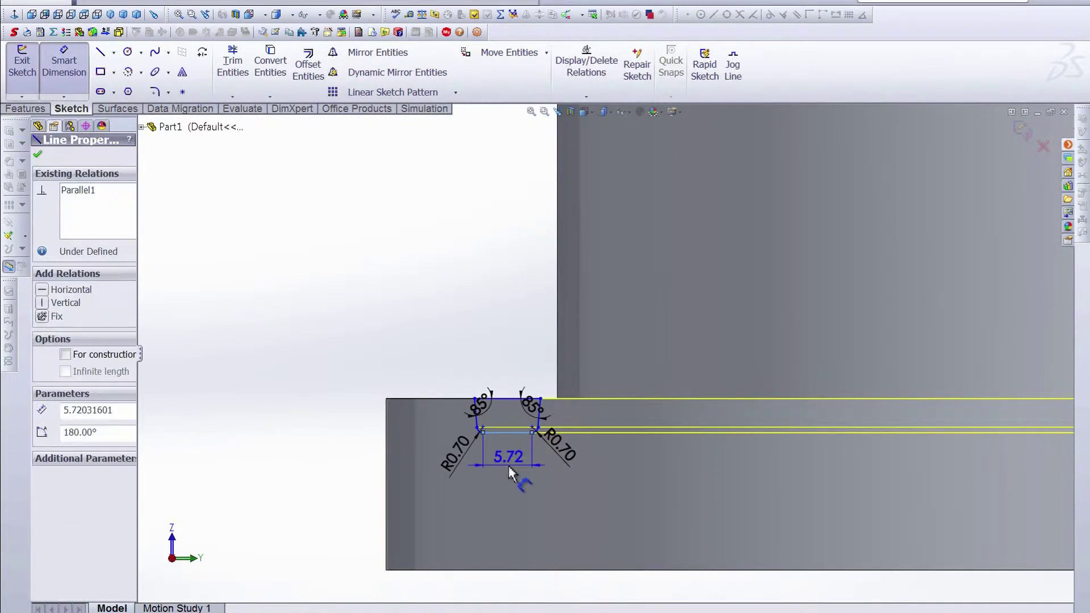
pyautogui.click(509, 467)
pyautogui.write('3')
pyautogui.press('Return')
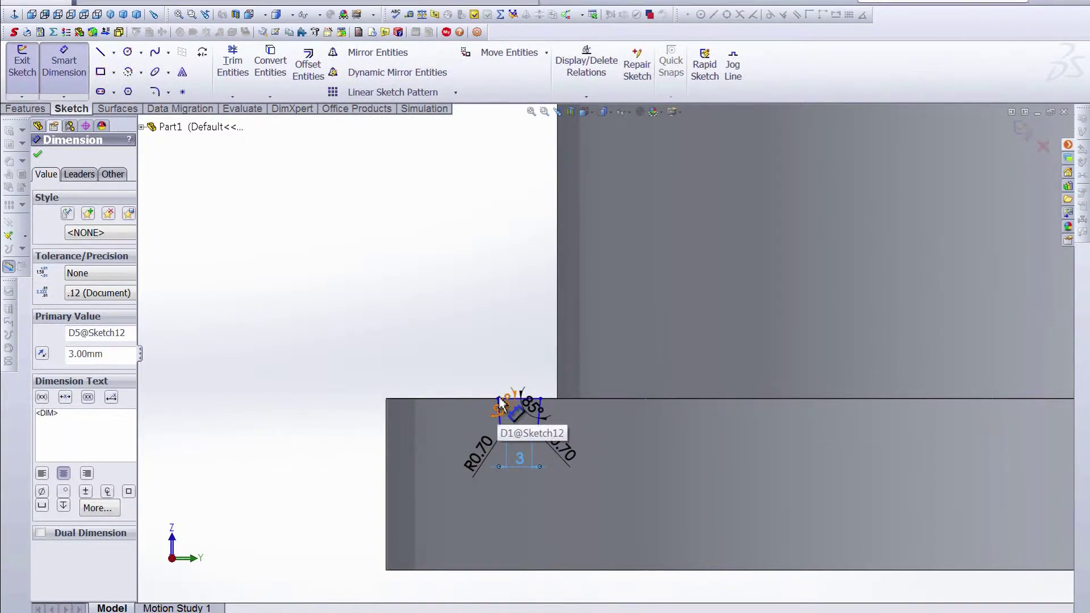
# Locate the groove 12 mm from the part's outer edge
pyautogui.click(500, 400)
pyautogui.click(387, 398)
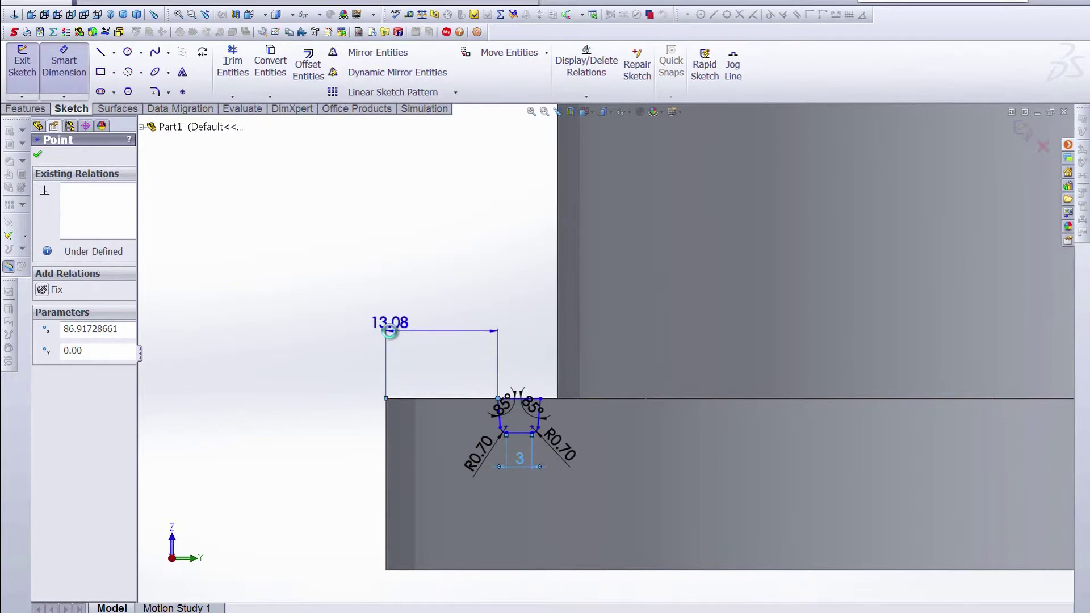
pyautogui.click(389, 332)
pyautogui.press('Return')
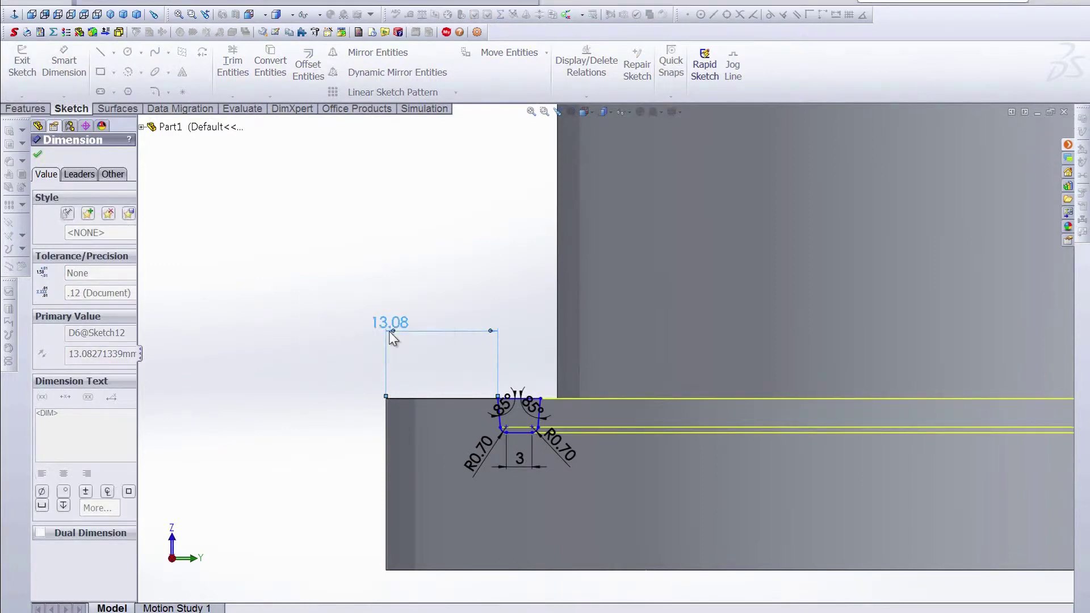
pyautogui.click(37, 154)
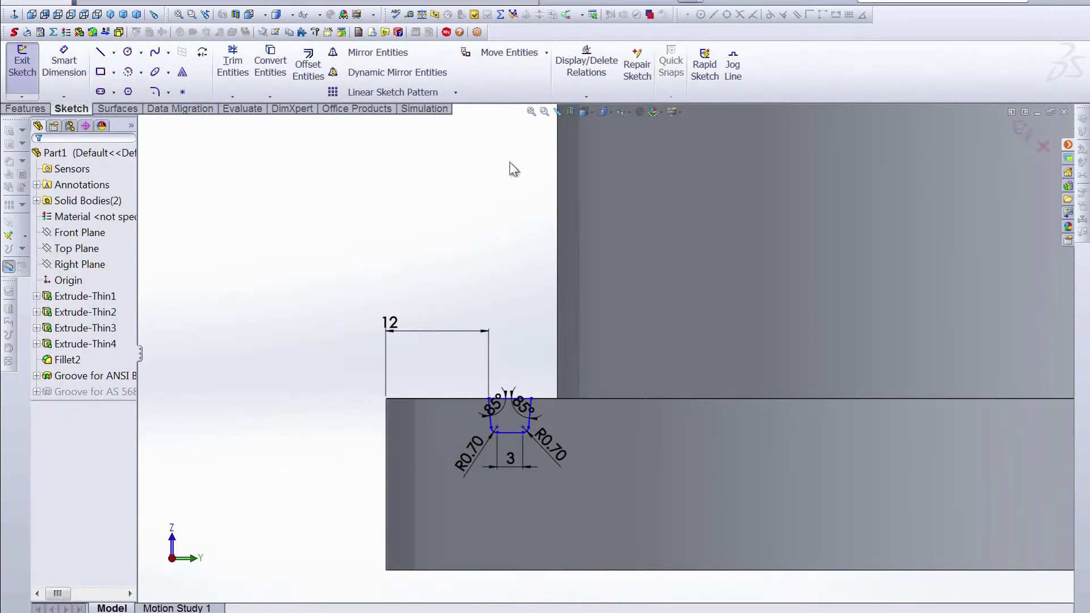
pyautogui.click(585, 97)
# Fully define the groove sketch by calculating its missing dimensions and relations
pyautogui.click(600, 146)
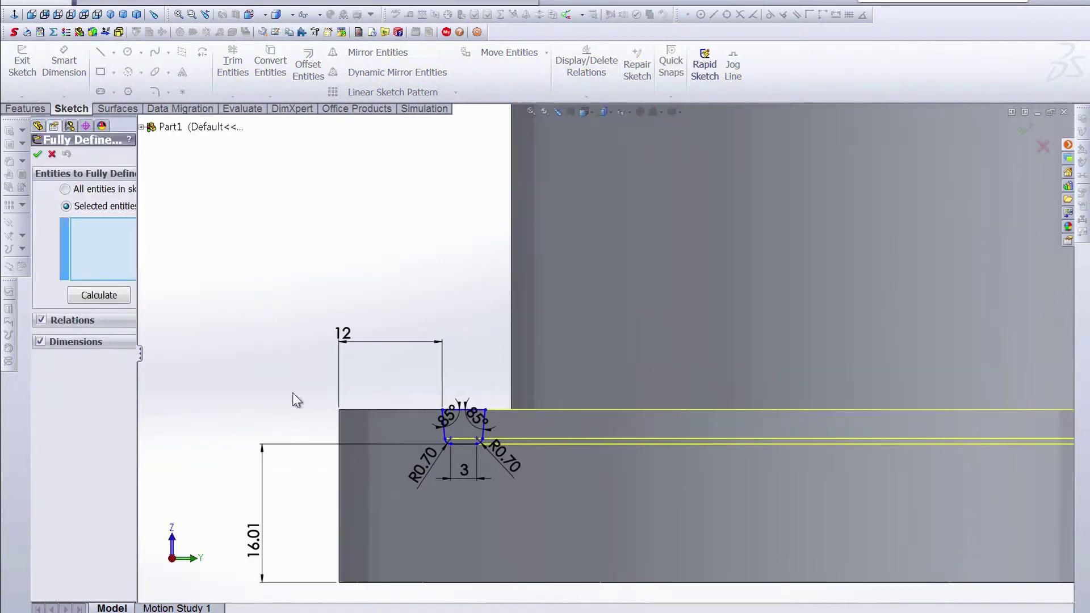
pyautogui.moveTo(404, 383); pyautogui.dragTo(503, 452)
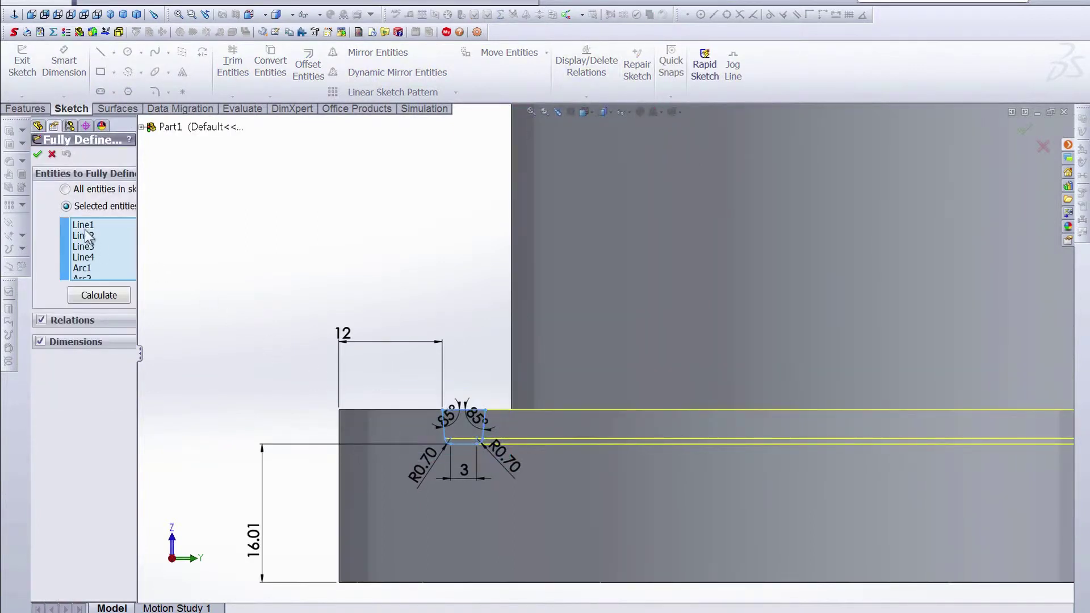
pyautogui.click(100, 300)
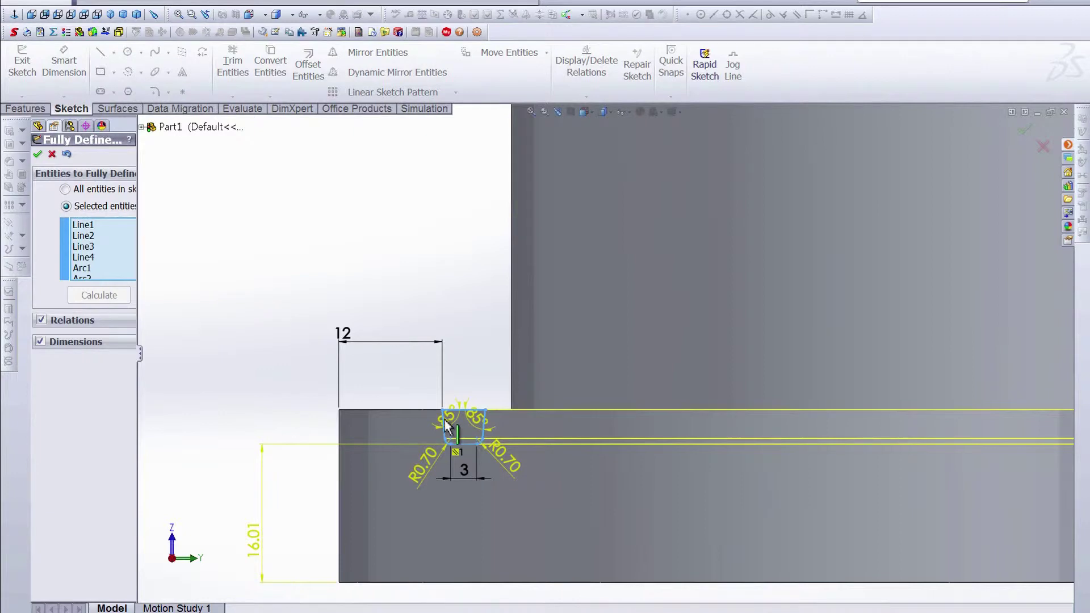
pyautogui.press('Return')
# Exit the sketch to rebuild the O-ring groove and show the part isometric
pyautogui.click(21, 59)
pyautogui.moveTo(345, 282); pyautogui.dragTo(645, 454, button='middle')
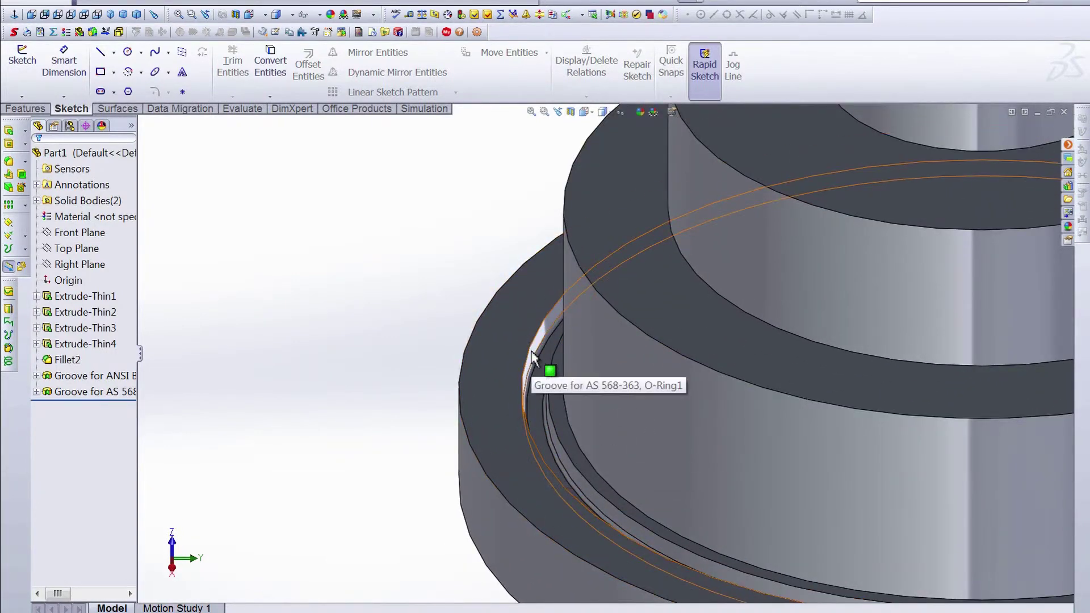
pyautogui.scroll(5, 533, 358)
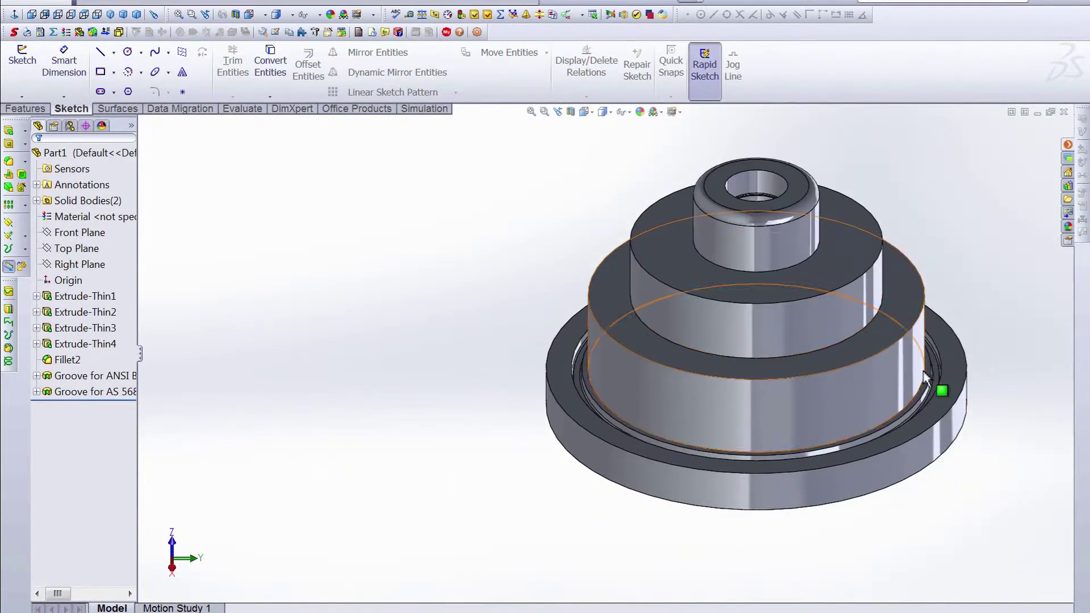
pyautogui.click(110, 15)
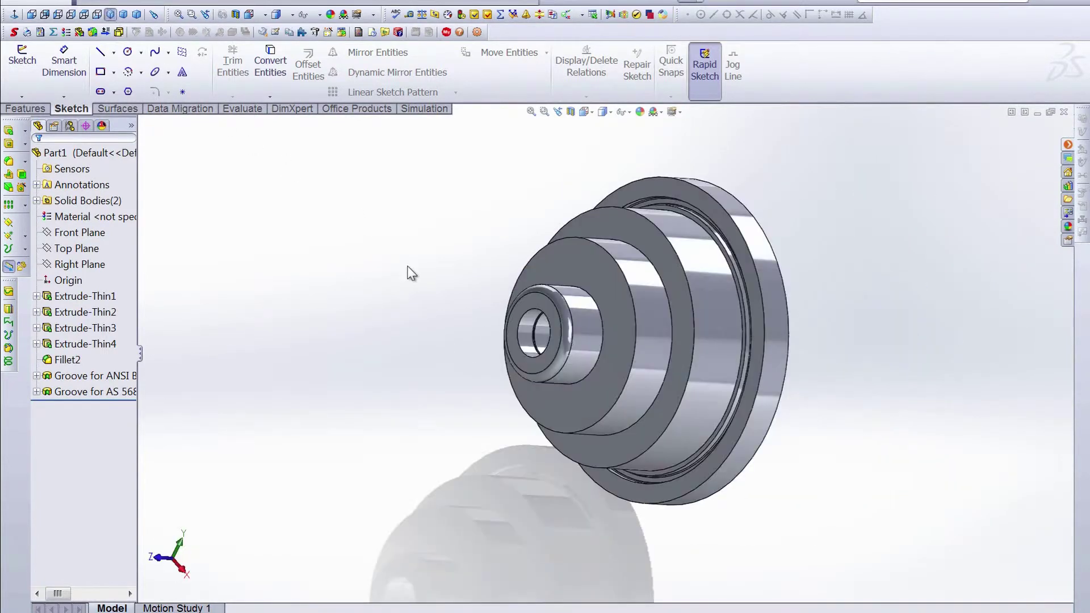
pyautogui.click(362, 2)
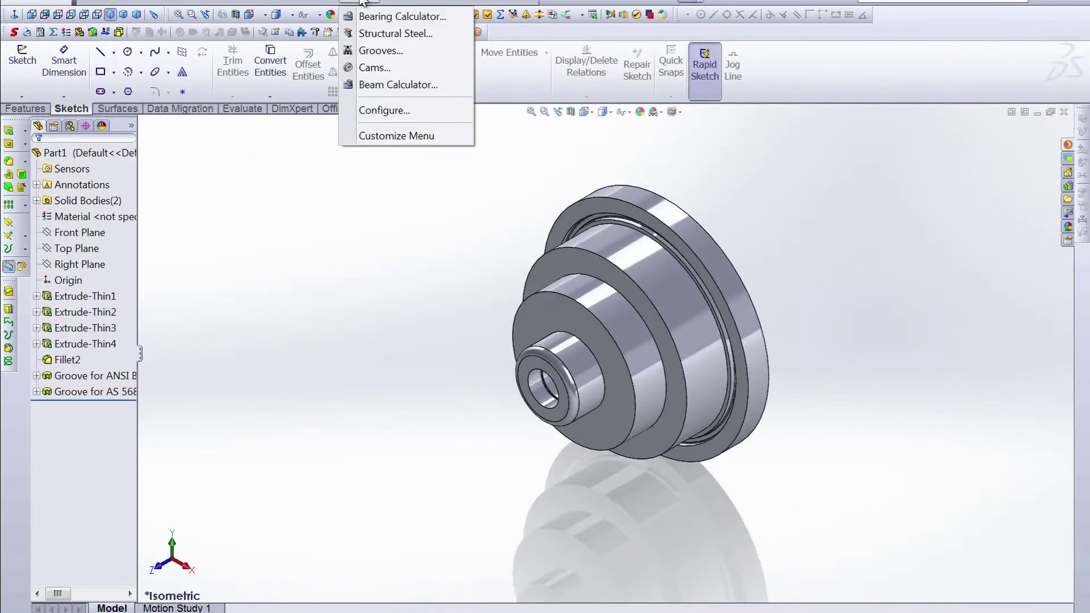
# Try an Ansi Inch 2B02-1.000 spiral ring groove on the outer flange face; dismiss the error
pyautogui.click(381, 51)
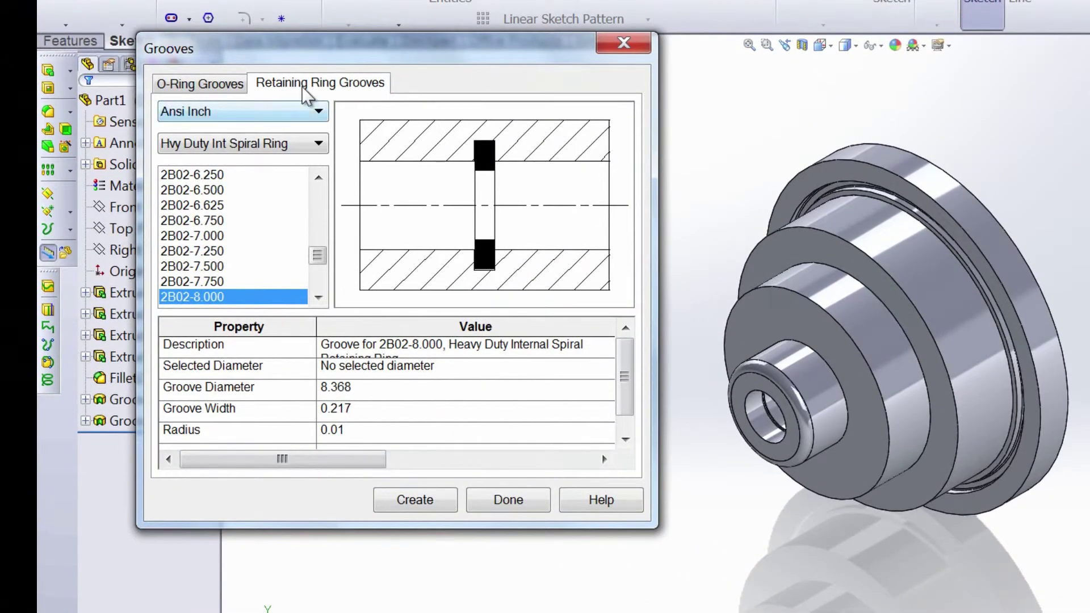
pyautogui.click(288, 116)
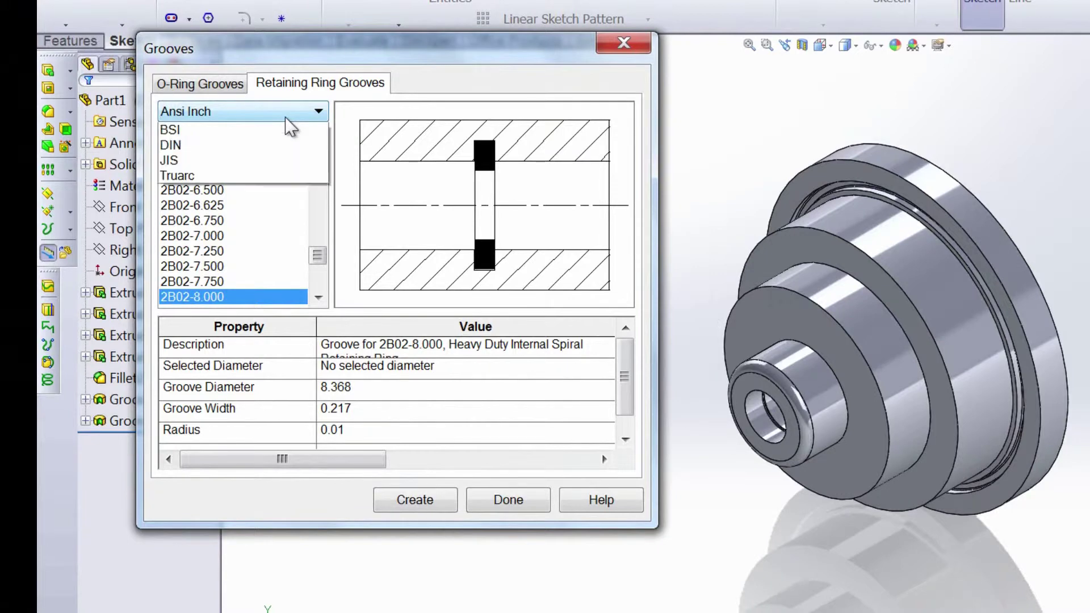
pyautogui.click(289, 128)
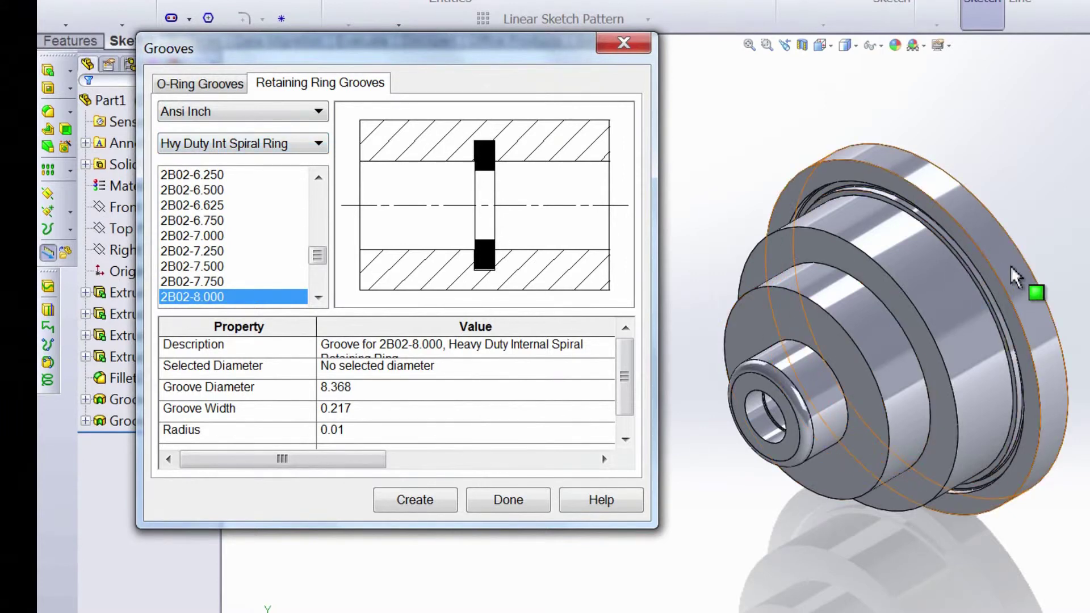
pyautogui.click(1019, 278)
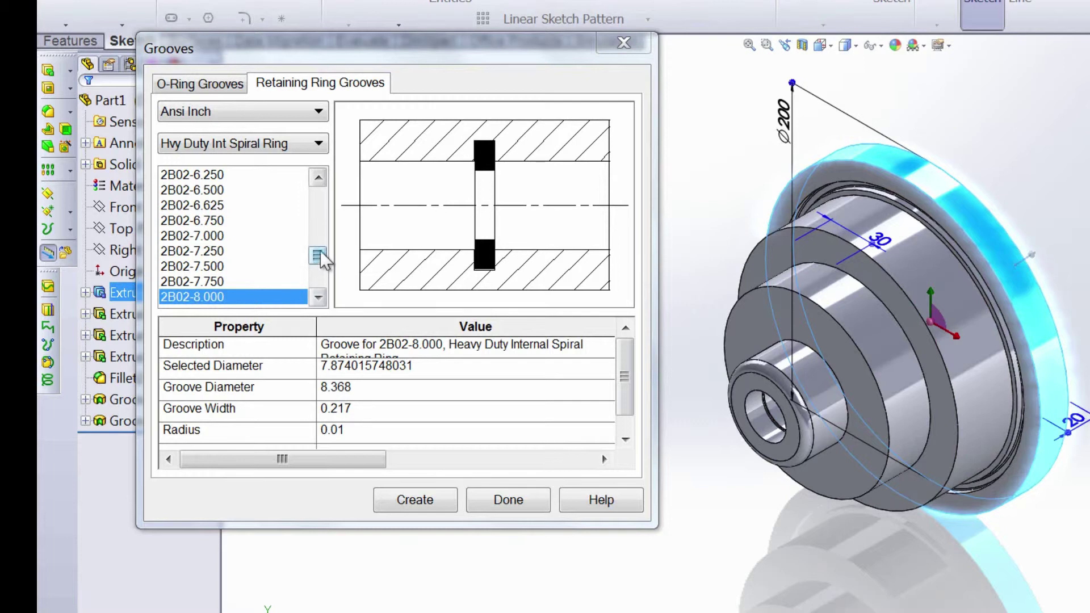
pyautogui.moveTo(316, 252); pyautogui.dragTo(295, 211)
pyautogui.click(203, 209)
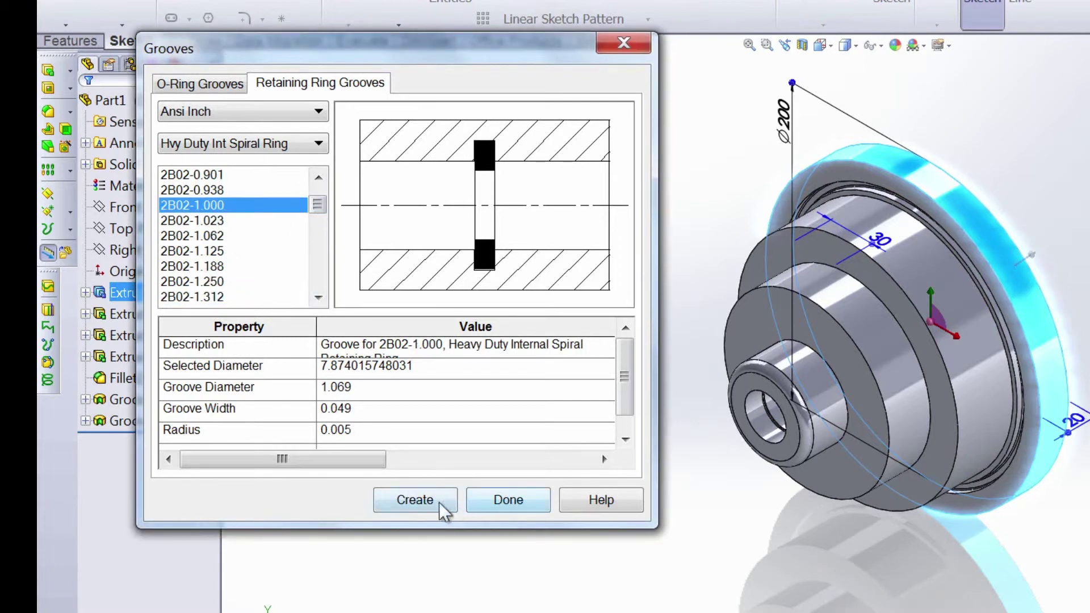
pyautogui.click(423, 502)
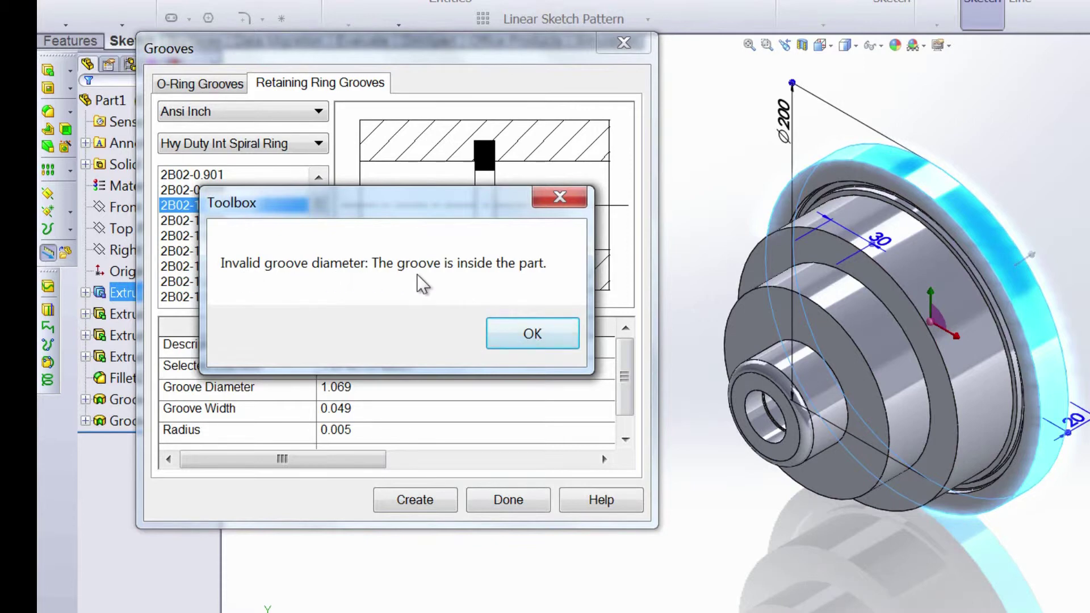
pyautogui.click(514, 341)
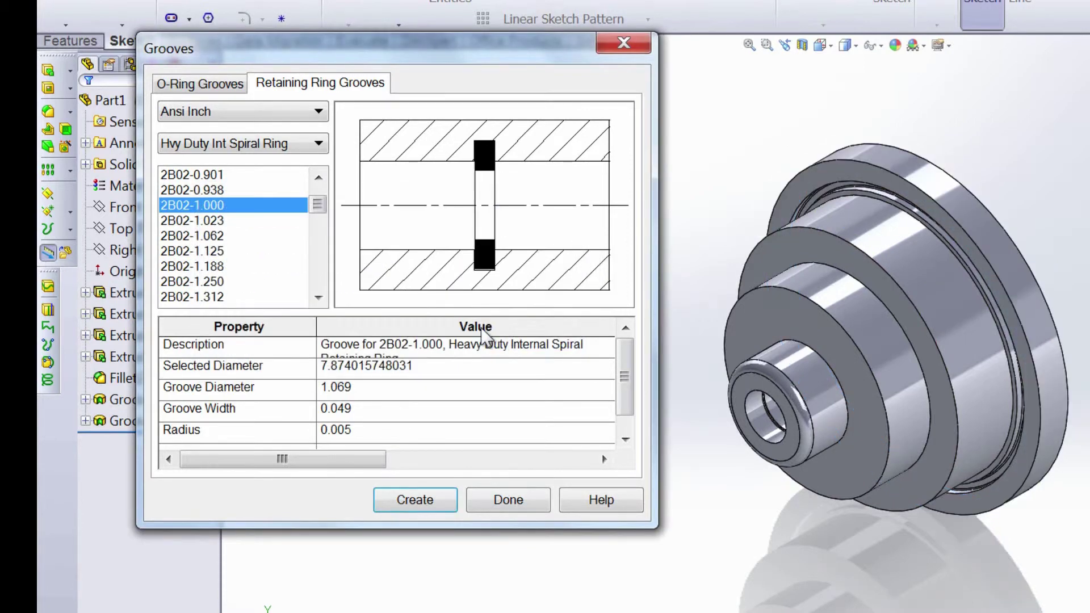
# Cut a 2B02-8.000 spiral ring groove into the outer flange face and inspect it
pyautogui.click(974, 222)
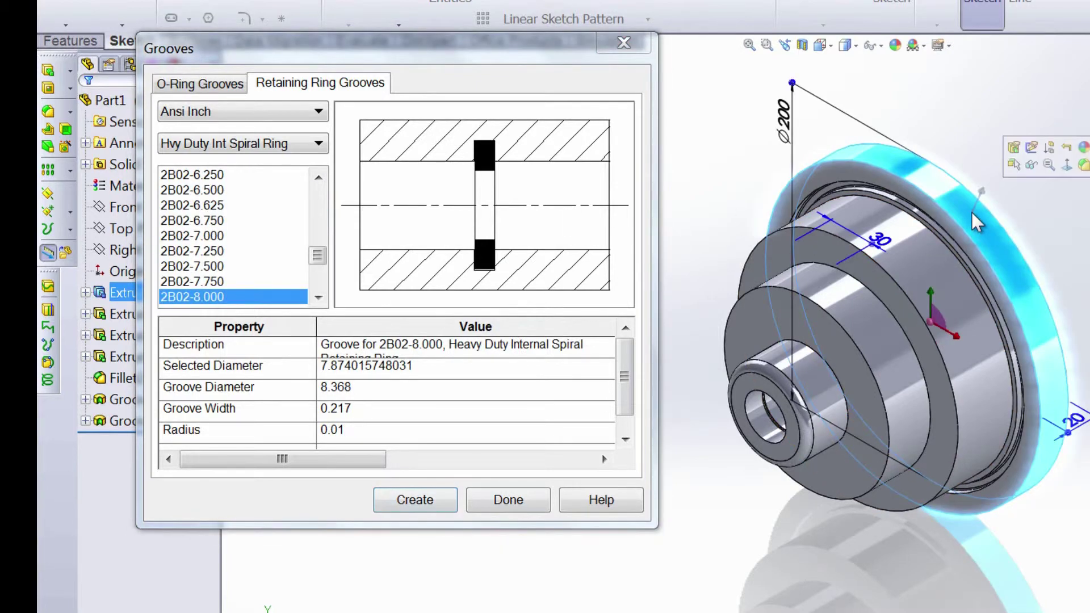
pyautogui.click(415, 500)
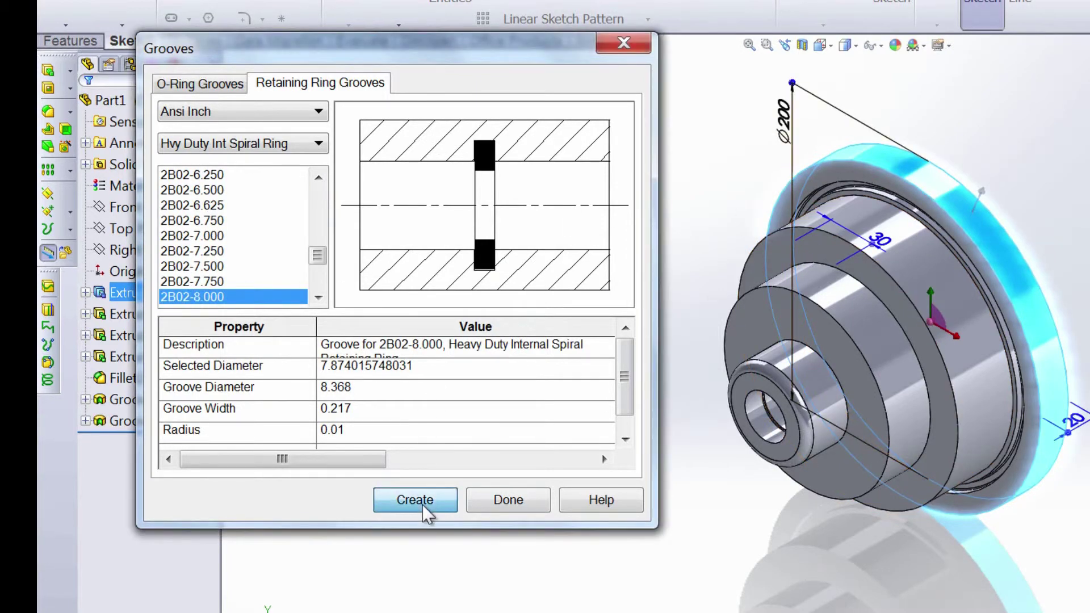
pyautogui.press('Return')
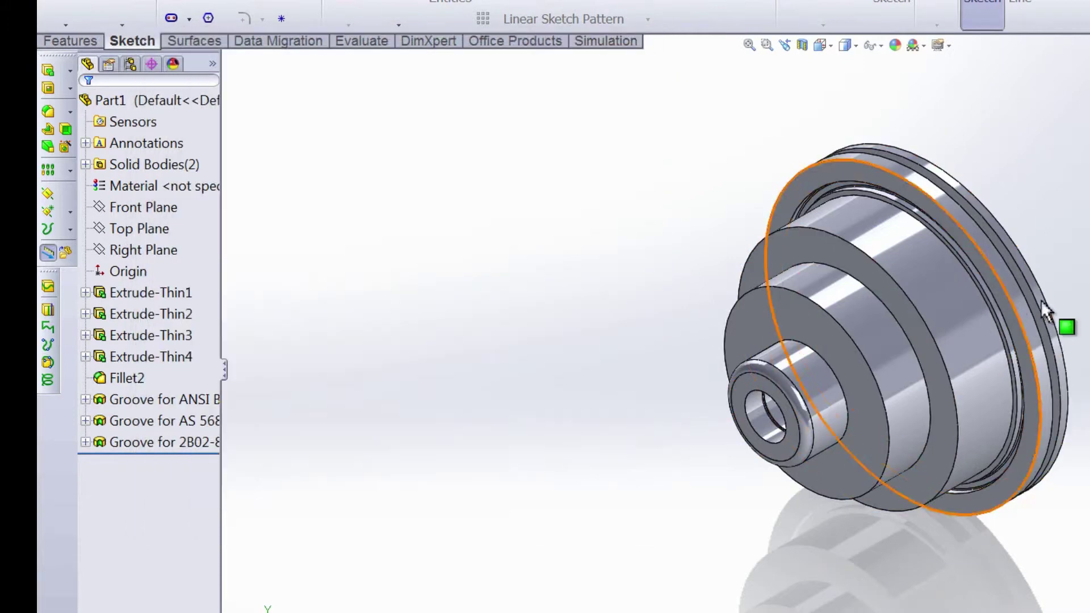
pyautogui.press('Left')
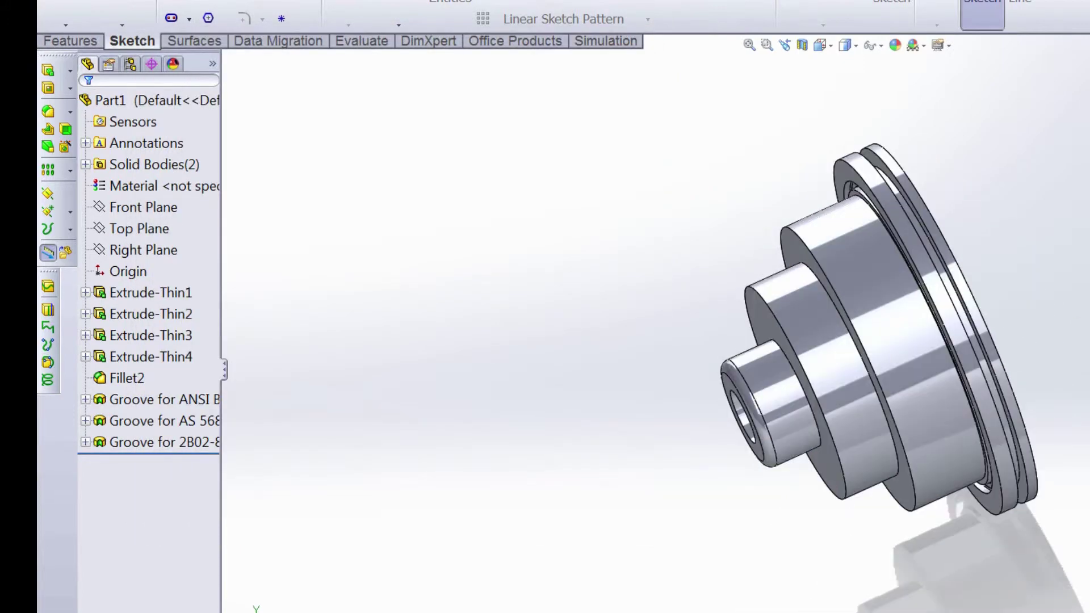
pyautogui.press('Left')
pyautogui.press('Left')
pyautogui.press('Left')
pyautogui.press('Left')
pyautogui.press('Right')
pyautogui.press('Right')
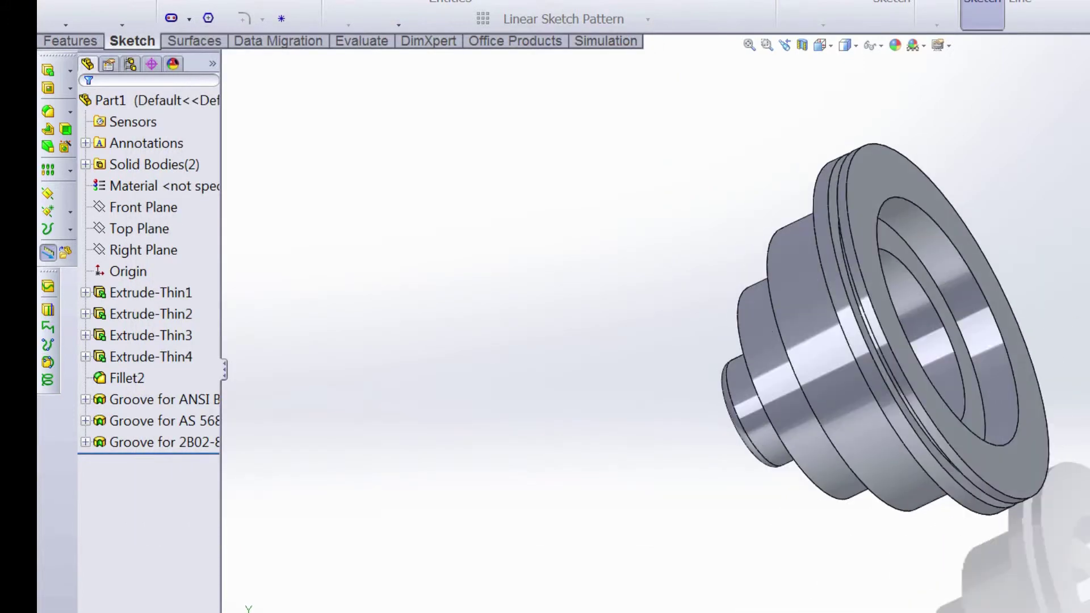
pyautogui.rightClick(149, 442)
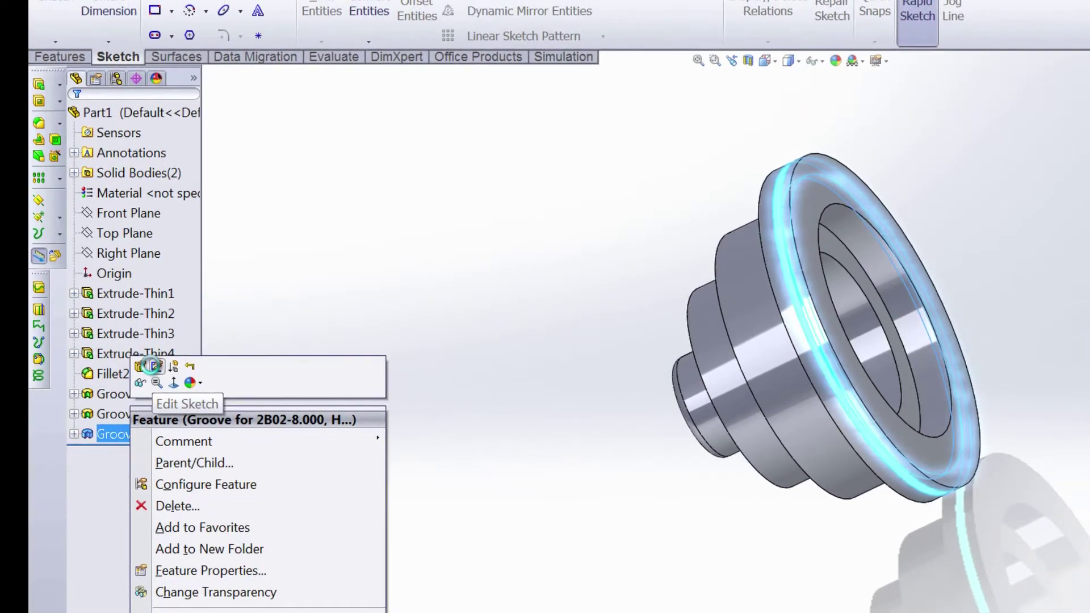
pyautogui.click(172, 370)
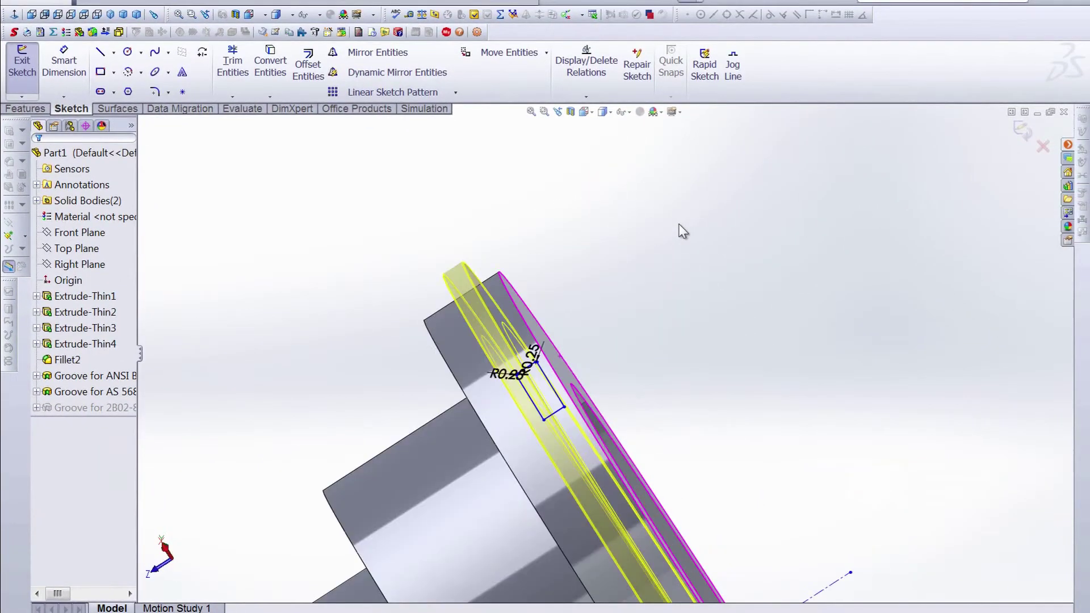
pyautogui.press('Left')
pyautogui.press('Left')
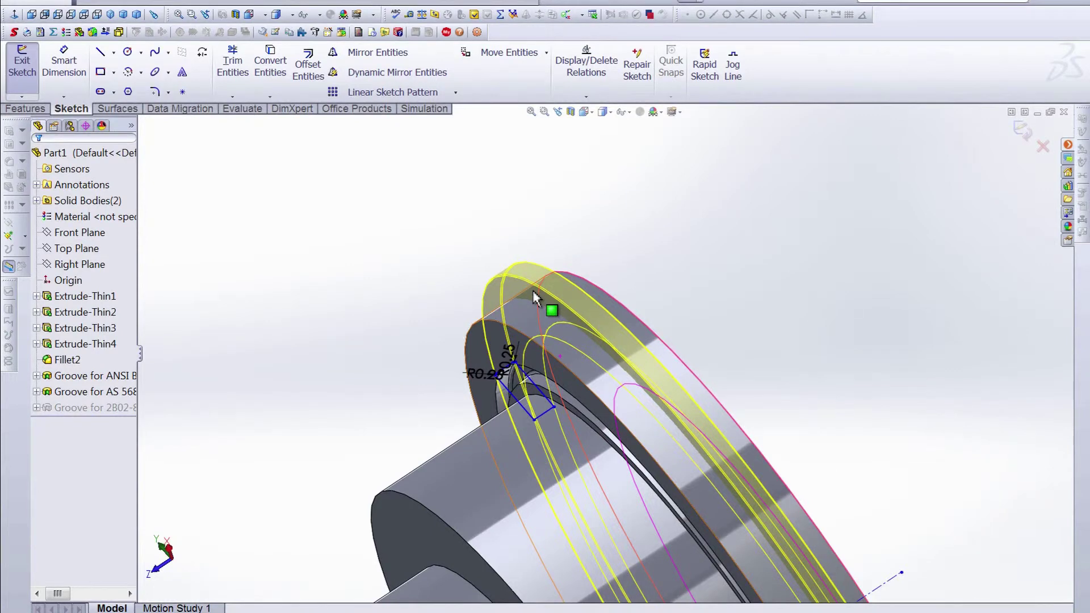
pyautogui.moveTo(532, 291); pyautogui.dragTo(684, 332, button='middle')
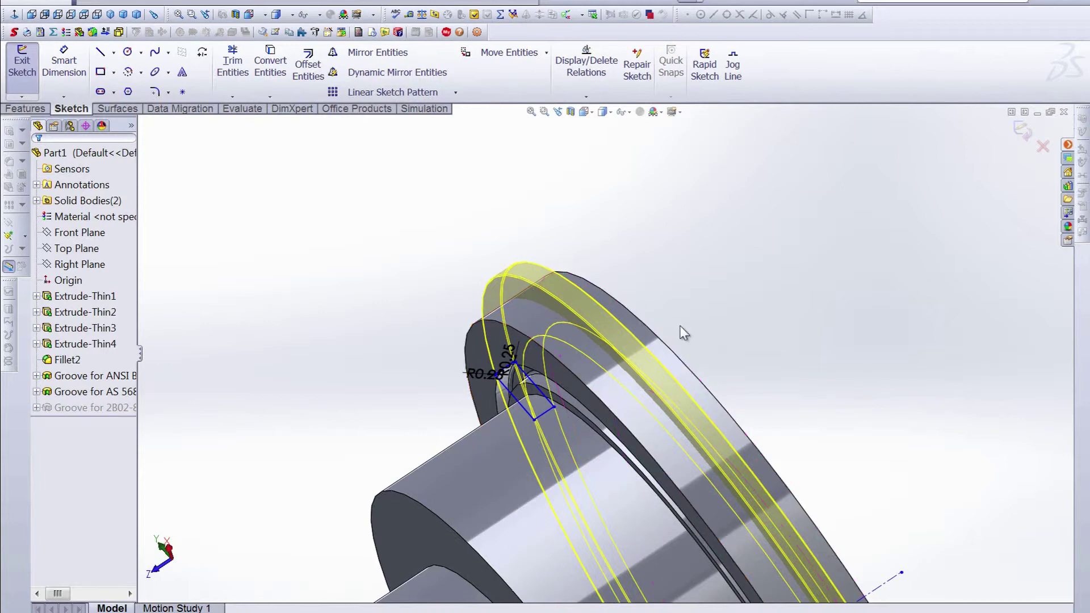
pyautogui.press('Up')
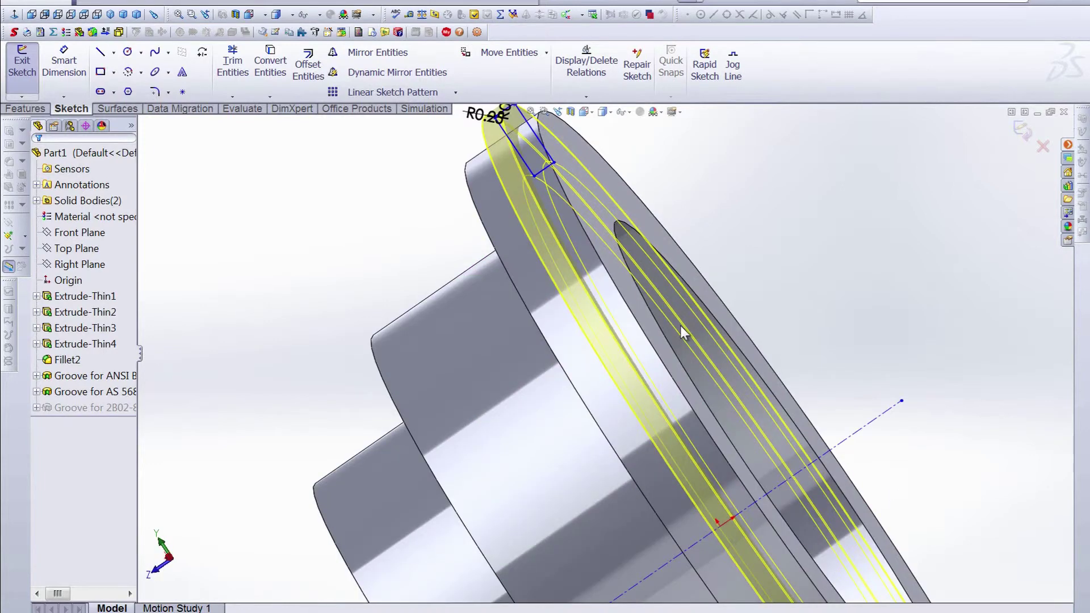
pyautogui.press('Up')
pyautogui.scroll(3, 548, 153)
pyautogui.scroll(-3, 622, 243)
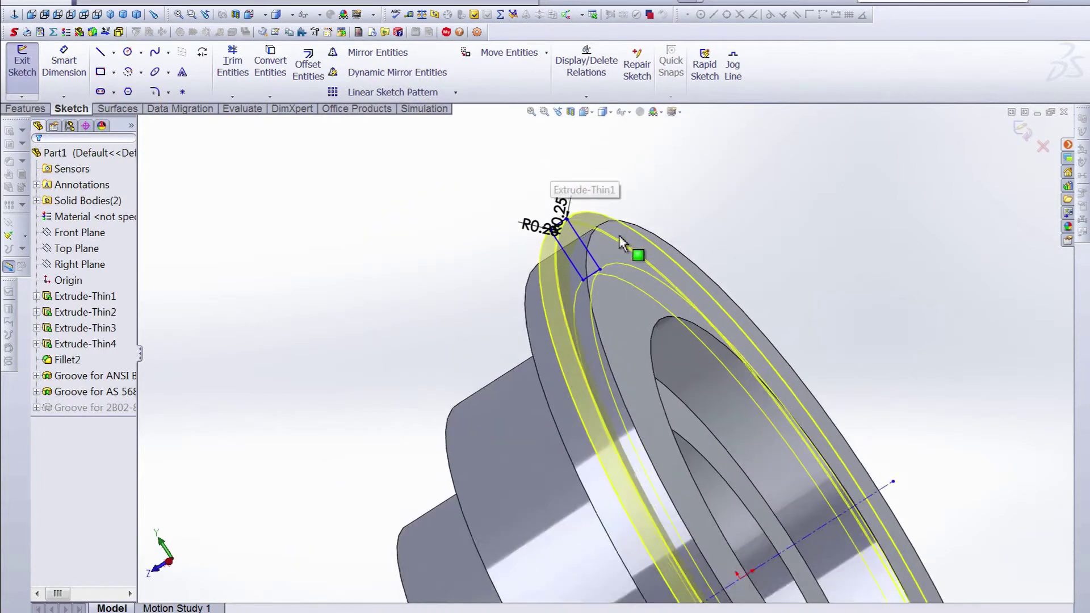
pyautogui.scroll(-2, 631, 237)
pyautogui.press('Right')
pyautogui.press('Right')
pyautogui.press('Right')
pyautogui.press('Right')
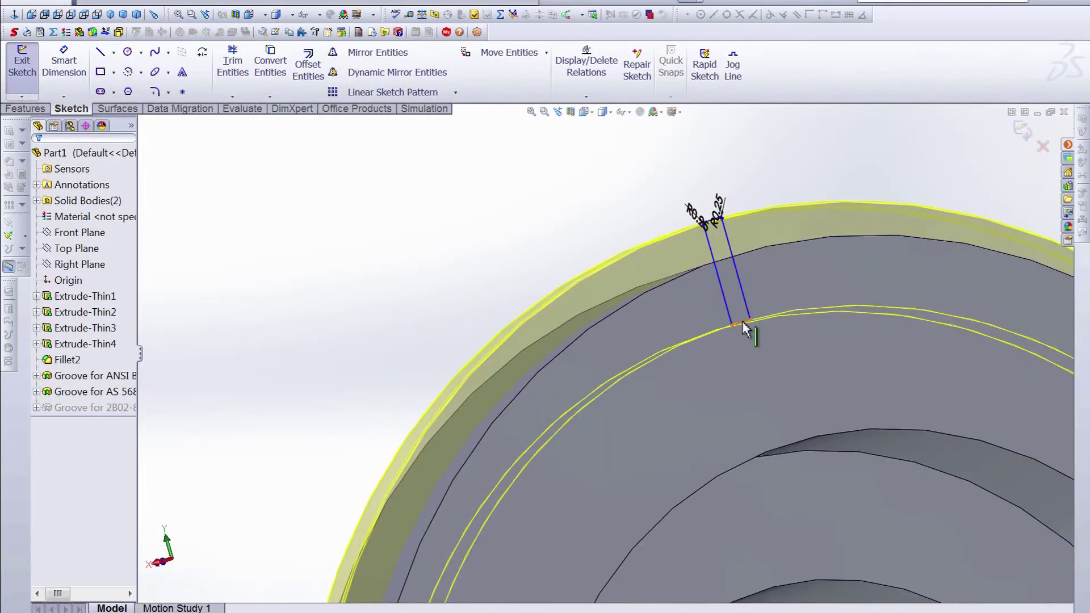
pyautogui.click(28, 55)
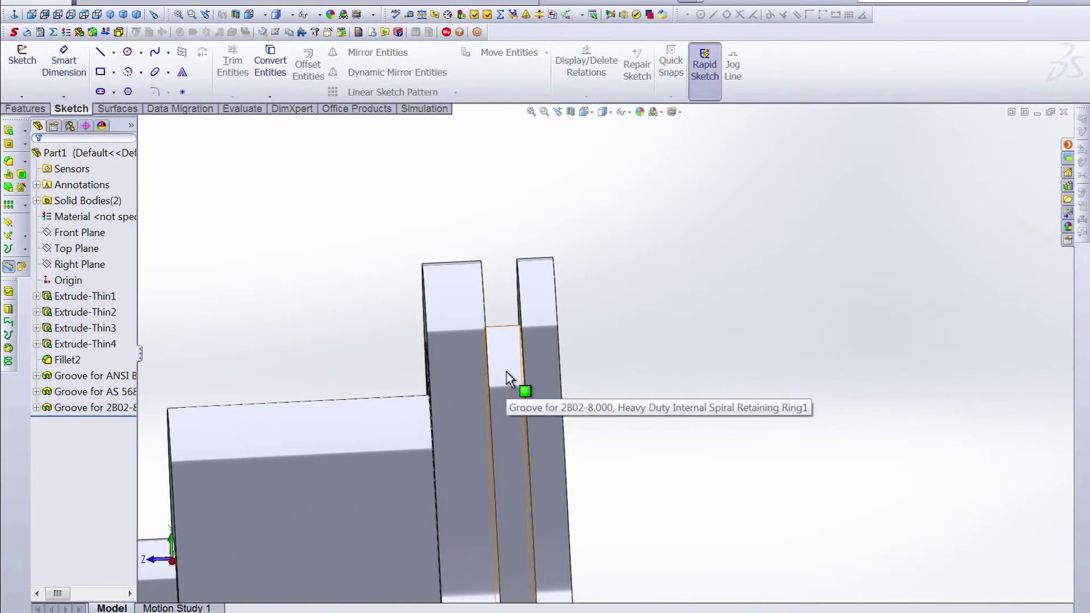
# Delete the 2B02-8.000 groove feature together with its leftover sketch
pyautogui.rightClick(81, 409)
pyautogui.click(97, 464)
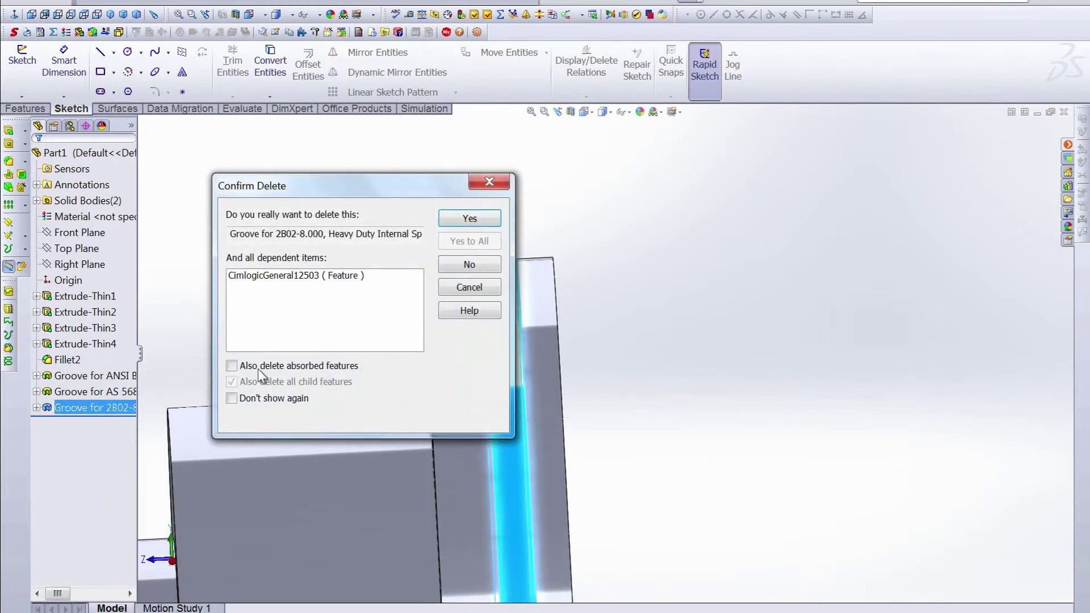
pyautogui.click(466, 229)
pyautogui.click(468, 220)
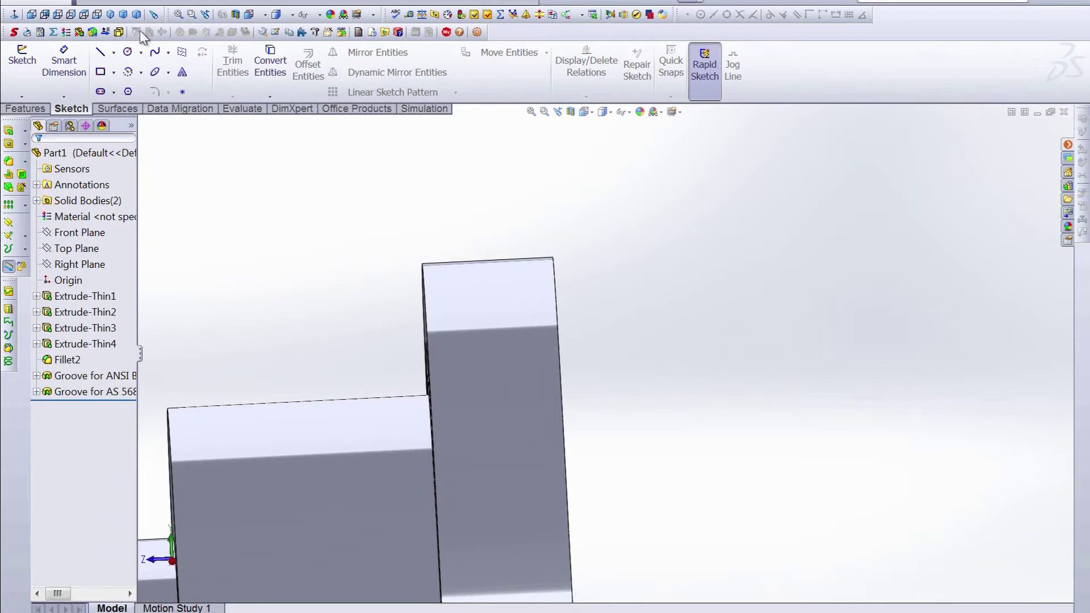
# Return the part to isometric view and dismiss the Toolbox tools list
pyautogui.click(110, 14)
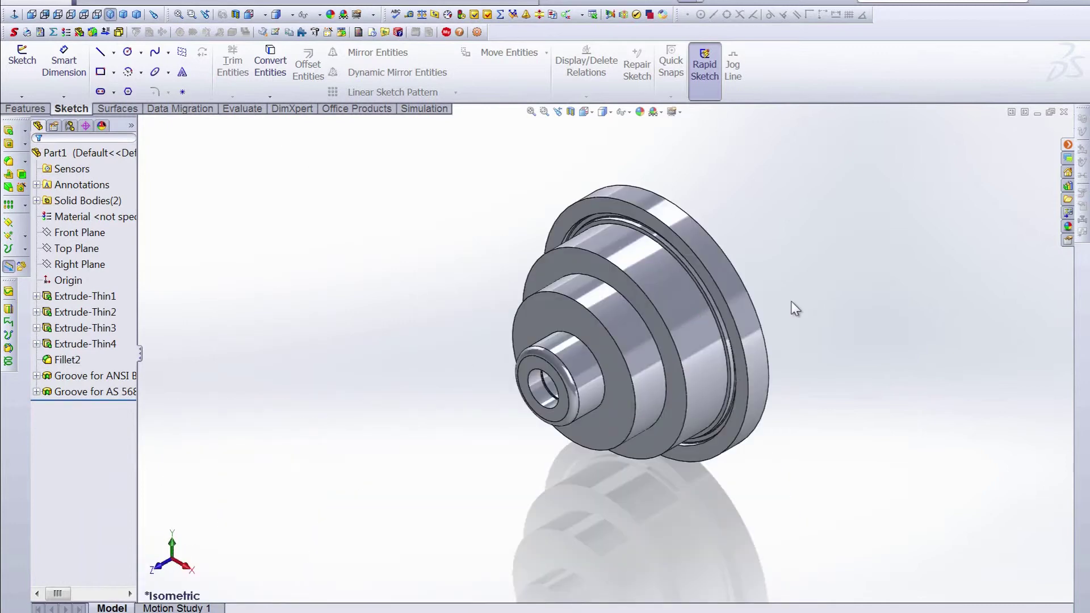
pyautogui.click(360, 4)
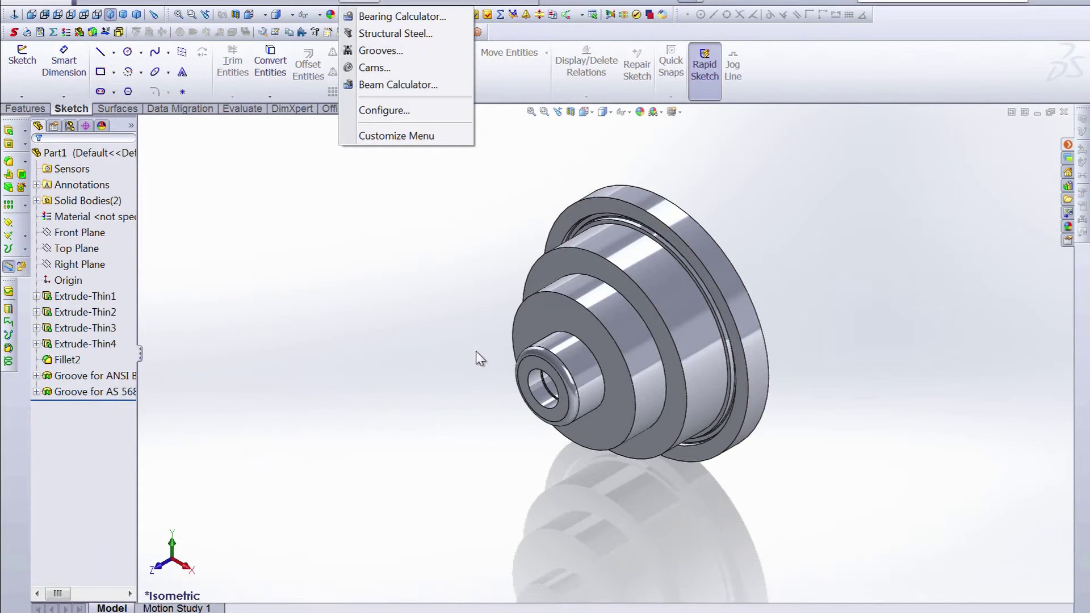
pyautogui.click(480, 357)
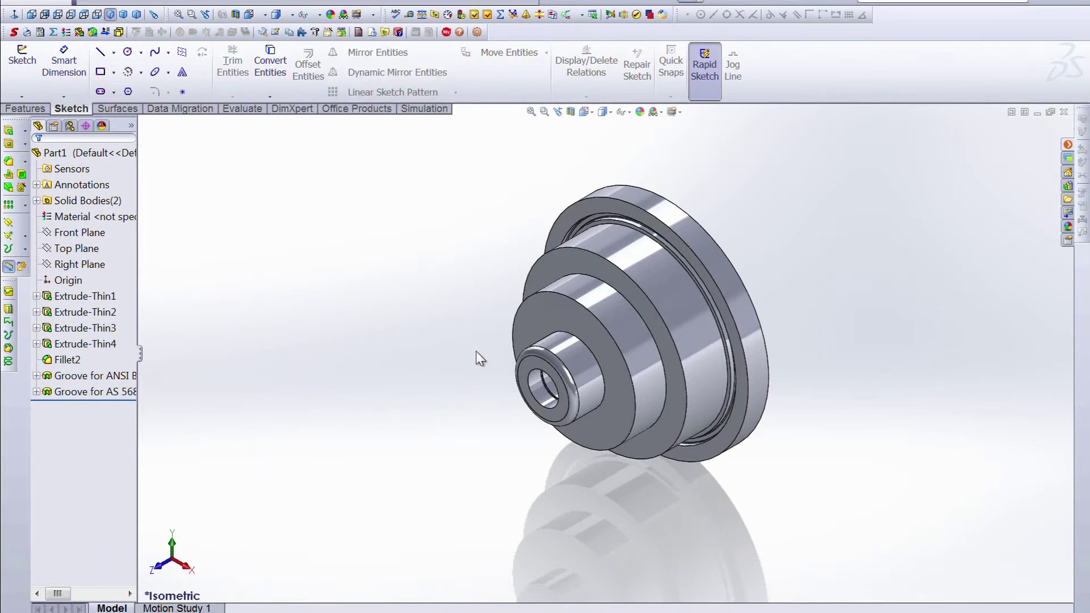